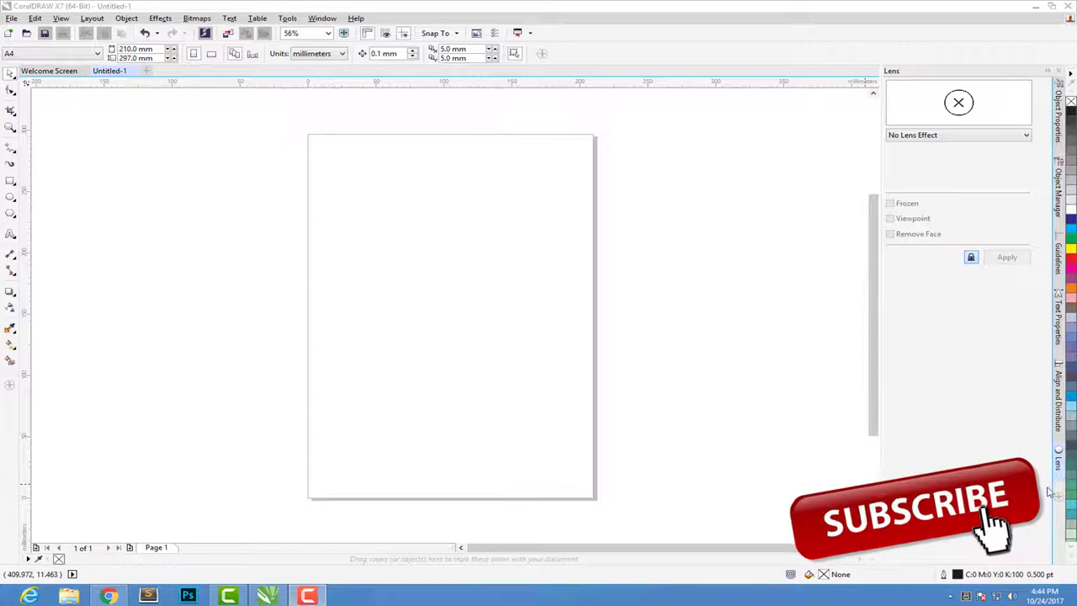
Step: Import maxresdefault (4).jpg from the Desktop and place it across the upper middle of the page
left_click(10, 19)
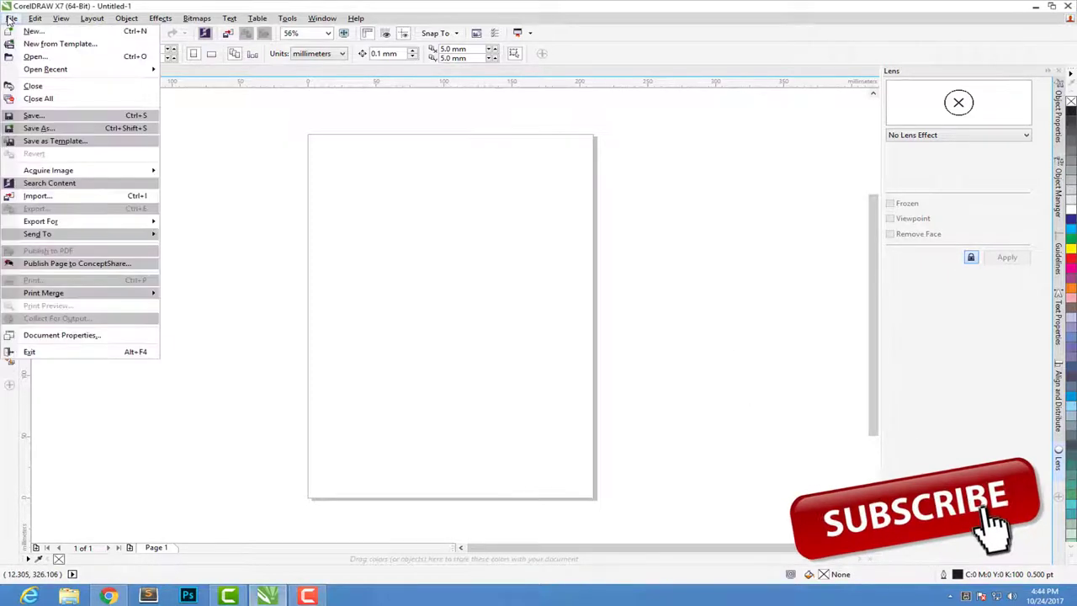
left_click(38, 196)
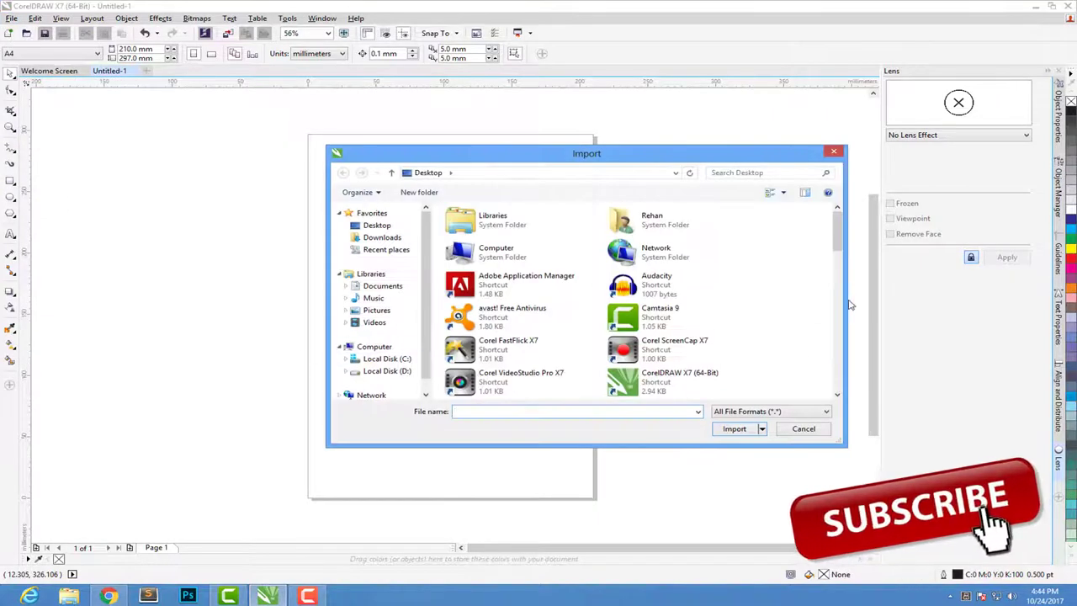
left_click_drag(838, 239, 843, 385)
left_click(513, 286)
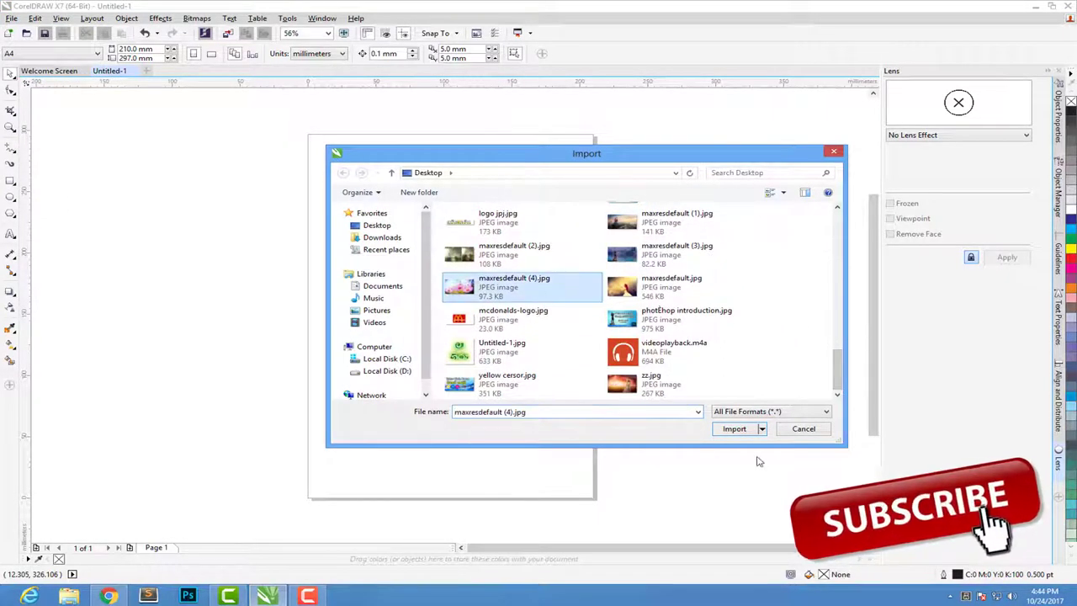
left_click(734, 428)
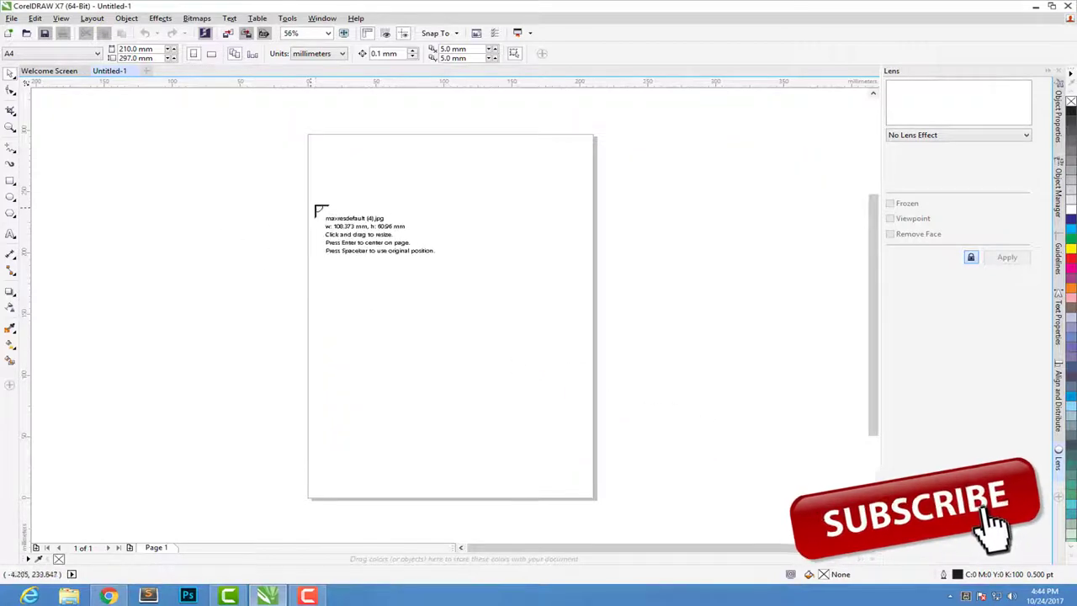
mouse_move(316, 208)
left_mouse_down()
mouse_move(588, 411)
mouse_move(607, 412)
left_mouse_up()
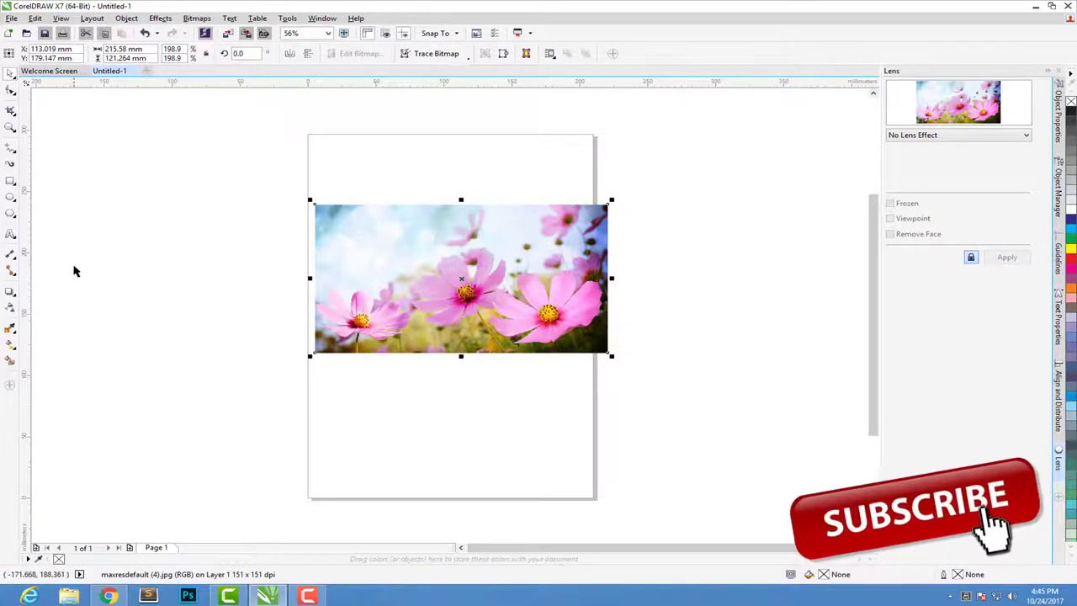
Step: Set the text font to Impact and type 'LAA HIRU' beneath the flower photo
left_click(10, 234)
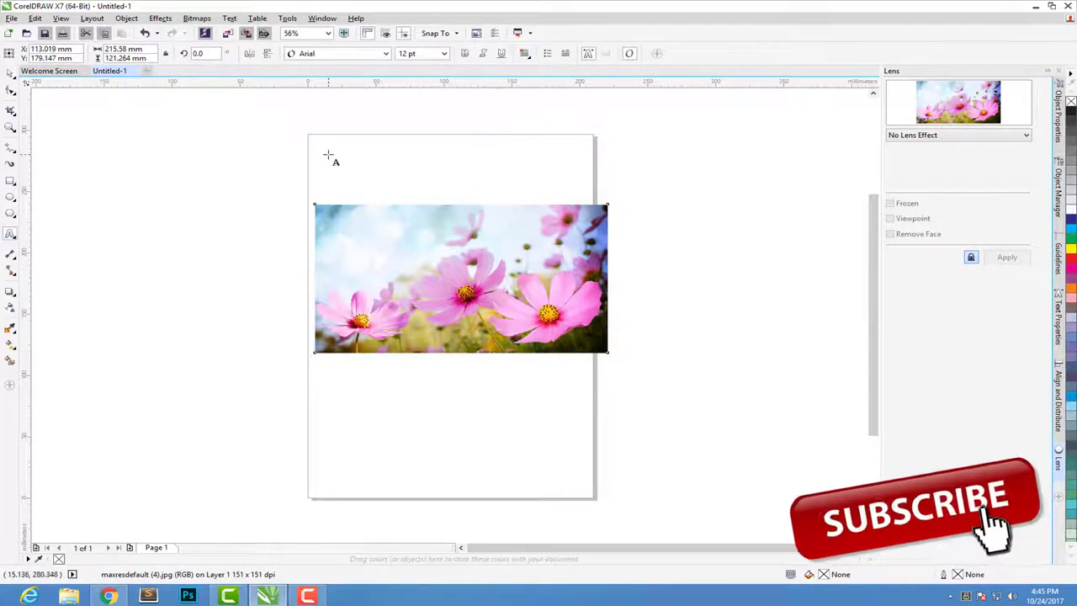
left_click(386, 53)
left_click(368, 82)
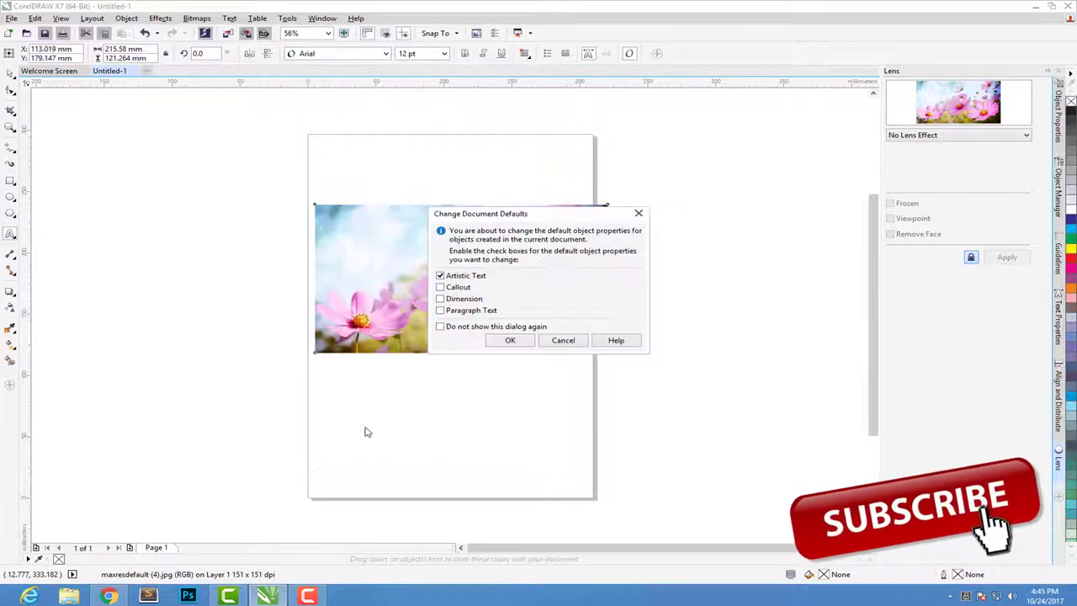
left_click(509, 341)
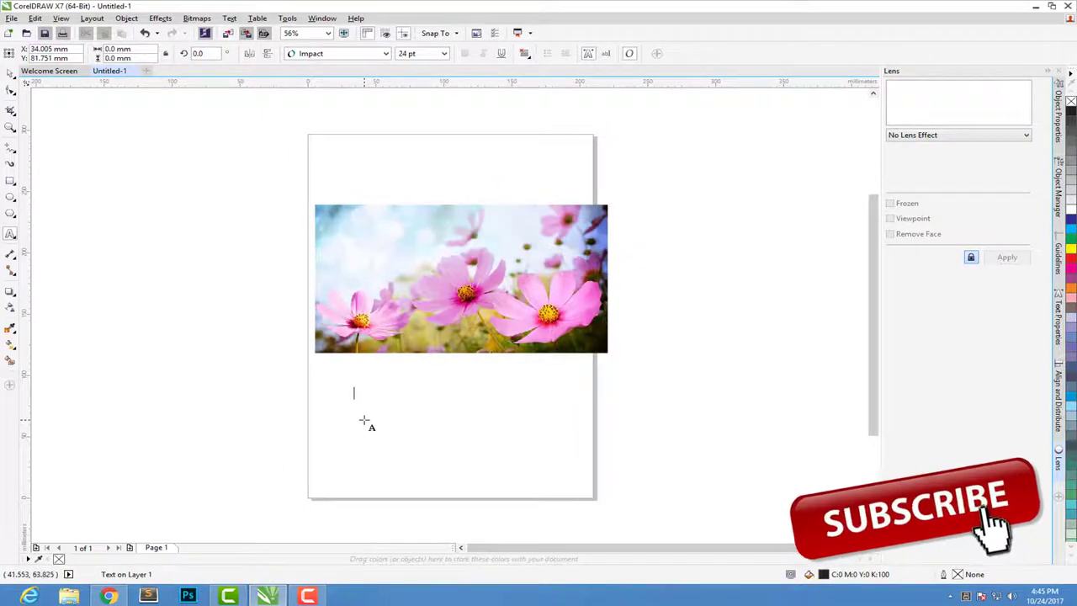
left_click(363, 420)
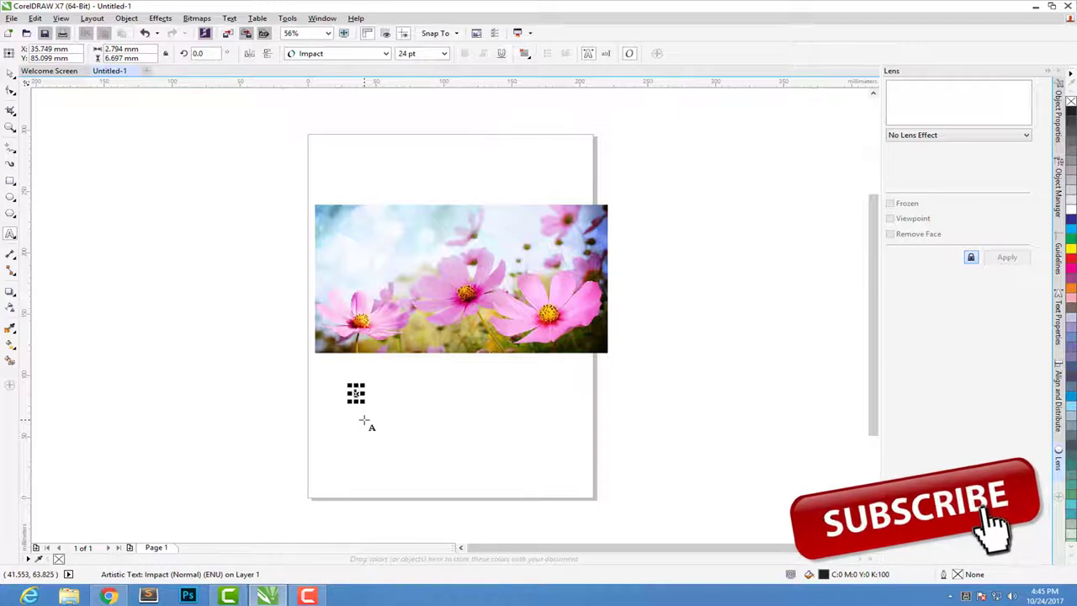
type("LAA HIRU")
left_click(11, 74)
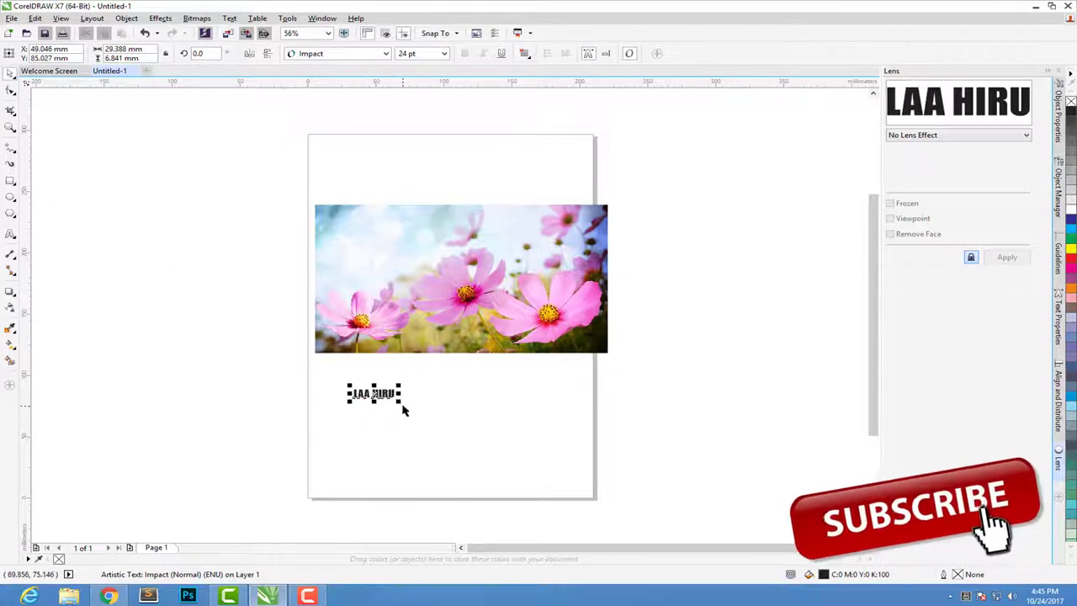
Step: Scale LAA HIRU to about 187.7 pt, roughly 229.9 mm wide, and shift it left
mouse_move(402, 402)
left_mouse_down()
mouse_move(692, 505)
mouse_move(627, 502)
mouse_move(671, 523)
left_mouse_up()
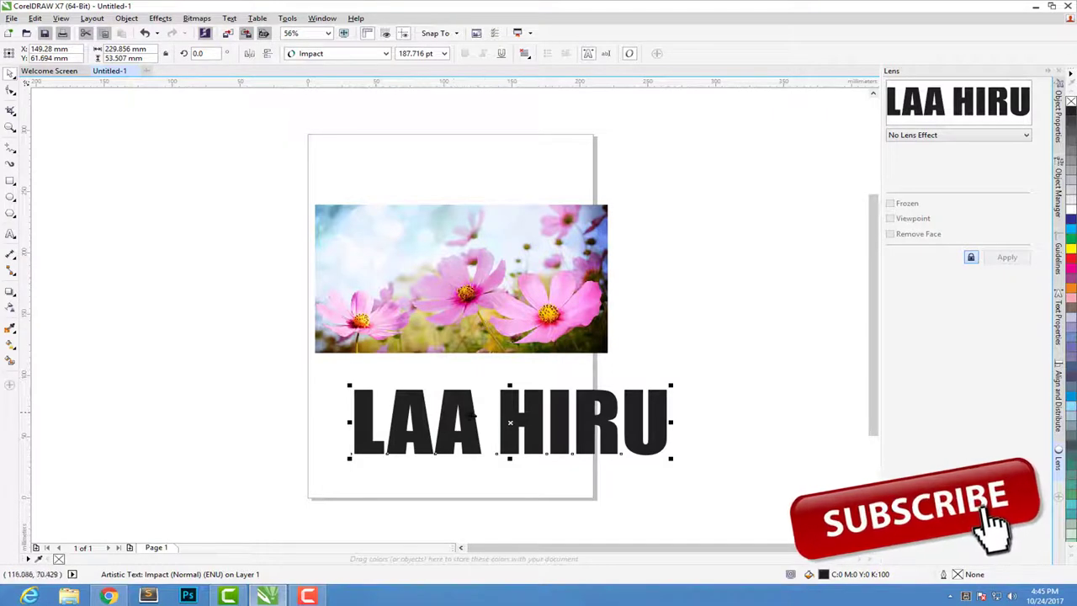
left_click_drag(472, 418, 426, 414)
left_click(417, 282)
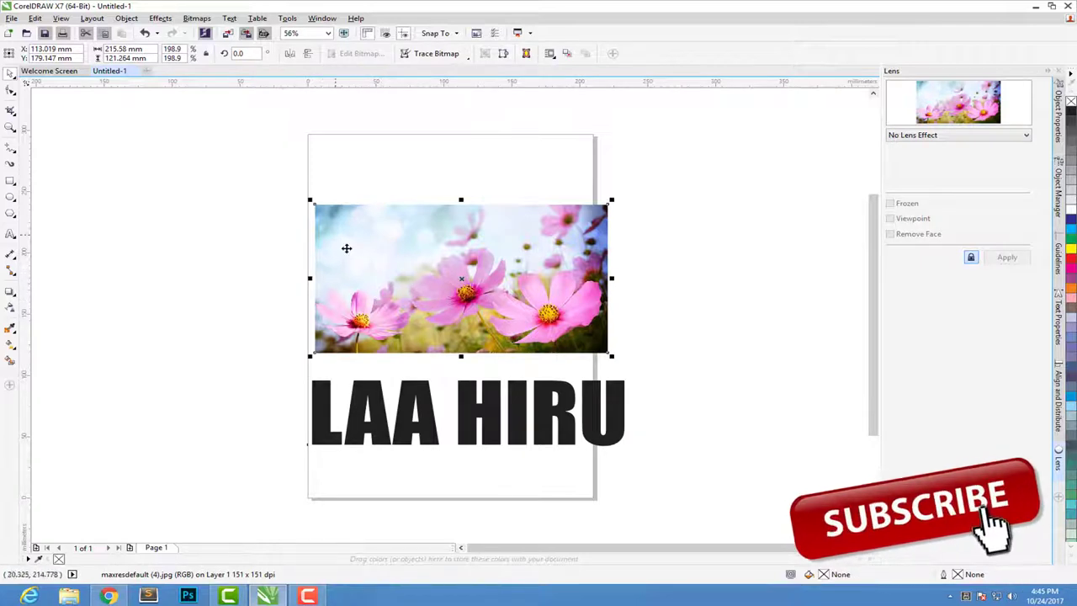
Step: PowerClip the flower photo inside the LAA HIRU text
right_click(354, 258)
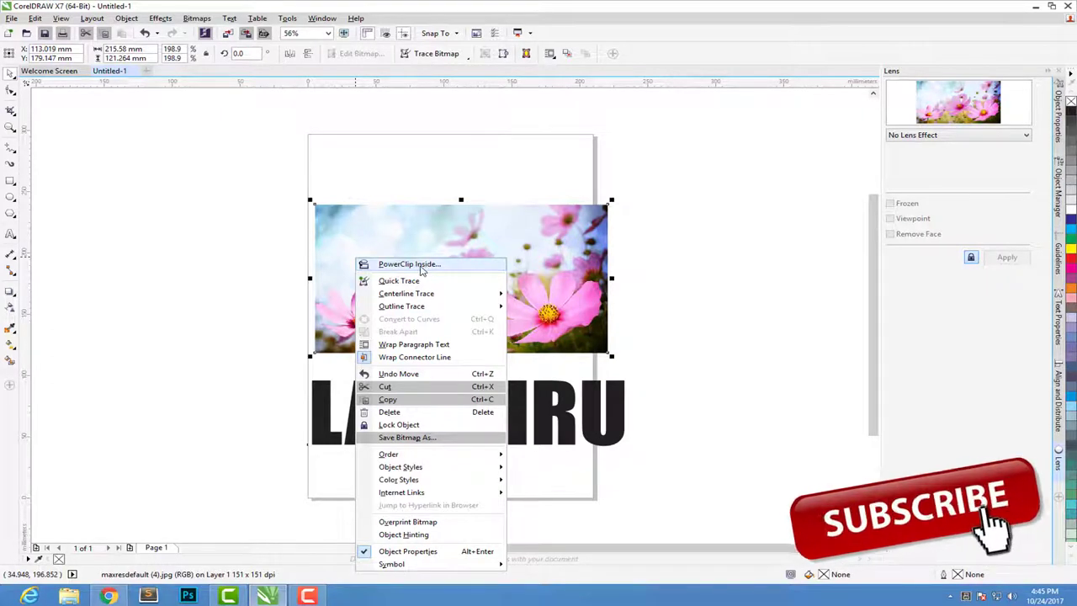
left_click(421, 269)
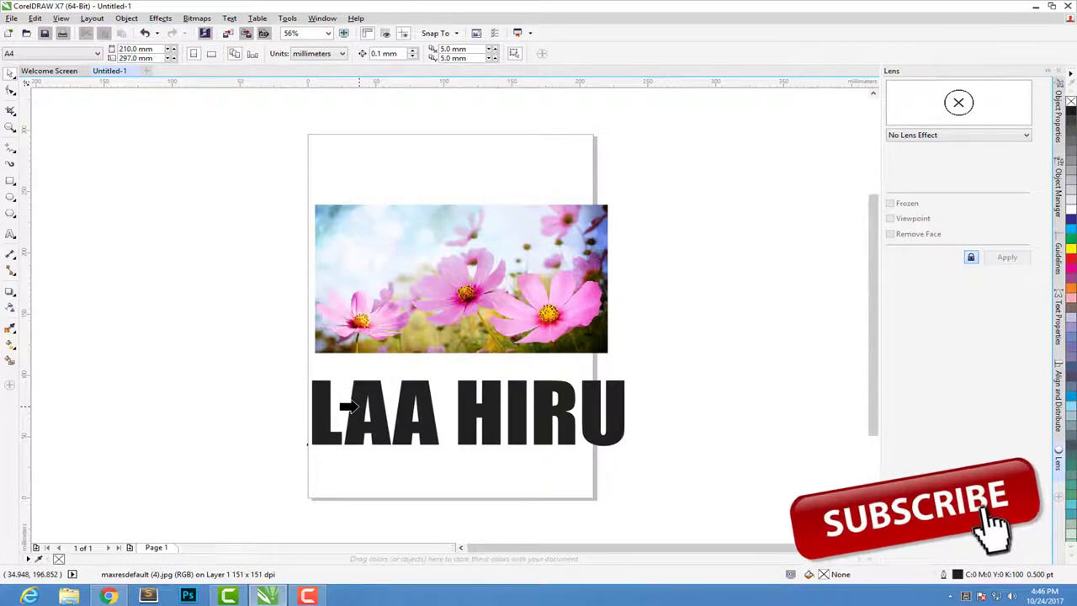
left_click(352, 407)
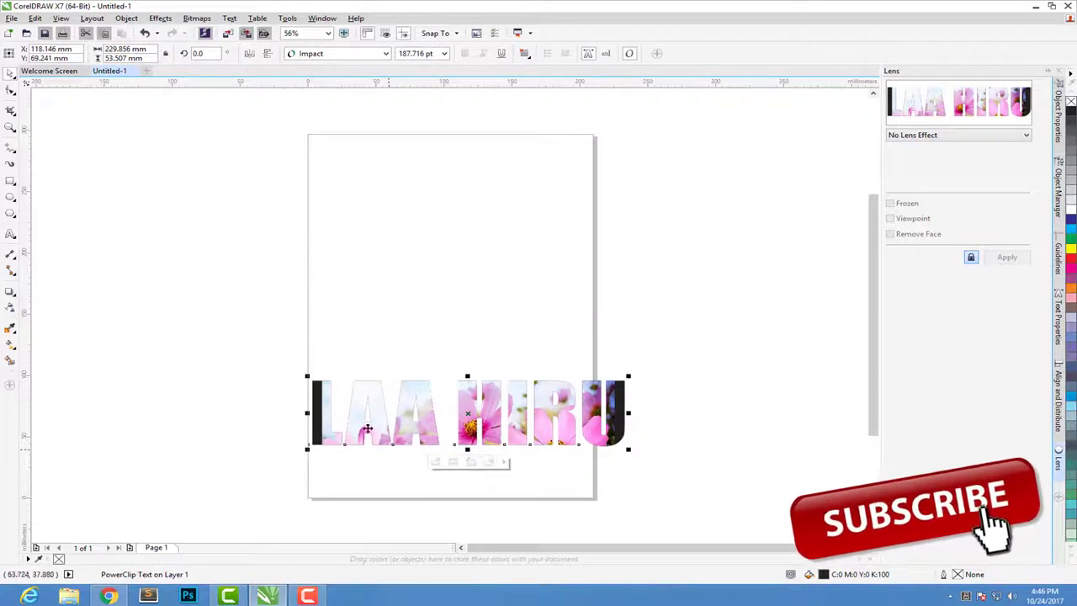
Step: Enlarge and shift the clipped photo so the blossoms cover the LAA HIRU letters
mouse_move(468, 412)
left_click(434, 463)
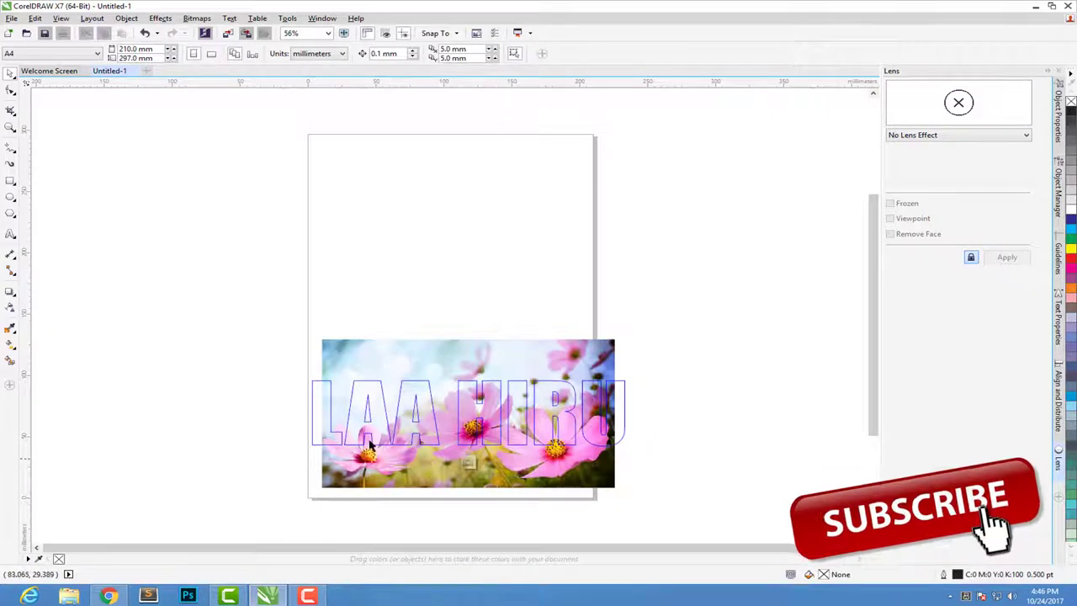
left_click(323, 360)
left_click_drag(322, 340, 282, 320)
left_click_drag(376, 348, 398, 351)
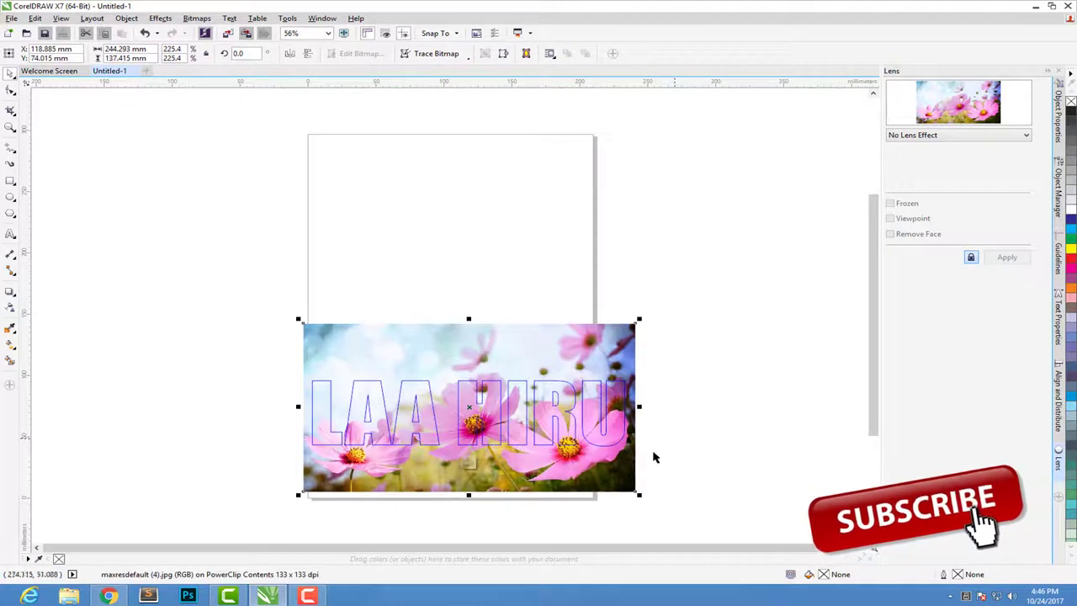
left_click(681, 370)
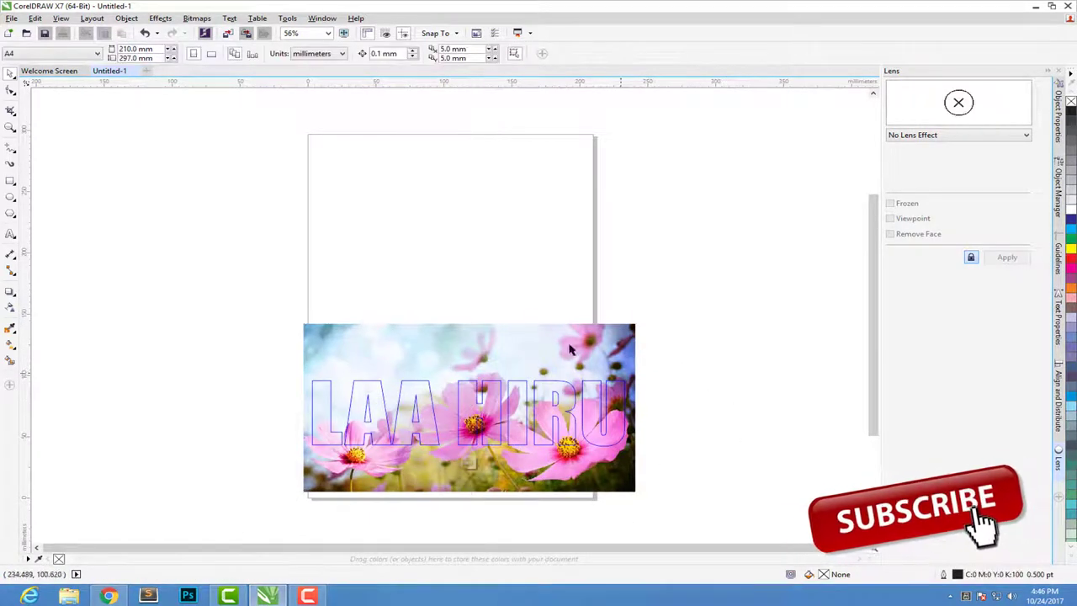
left_click(461, 453)
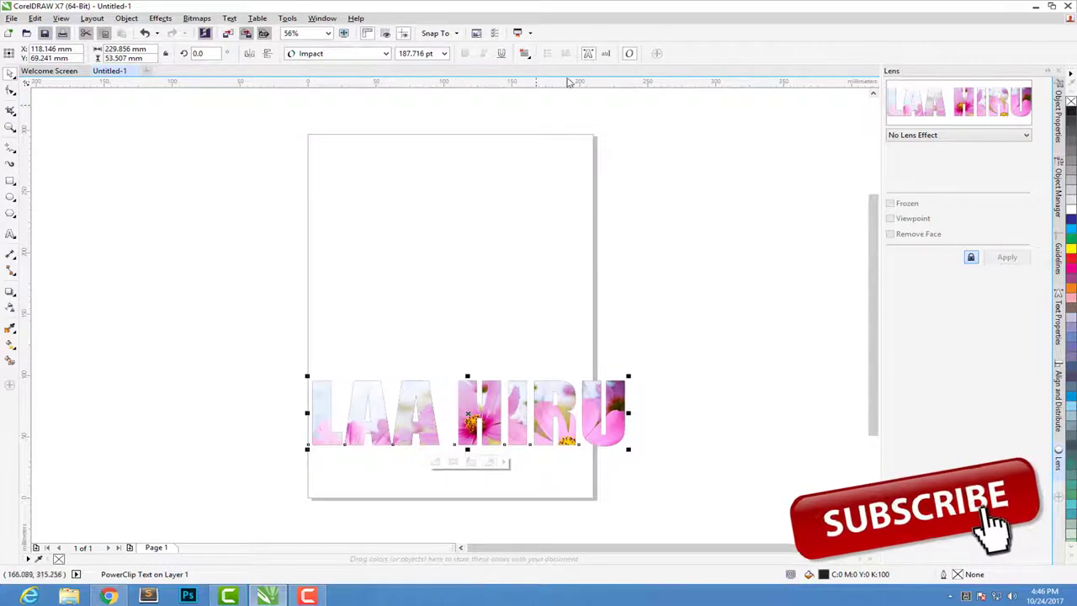
Step: Give LAA HIRU a 4.0 pt outline in Object Properties and move it up-left
right_click(605, 435)
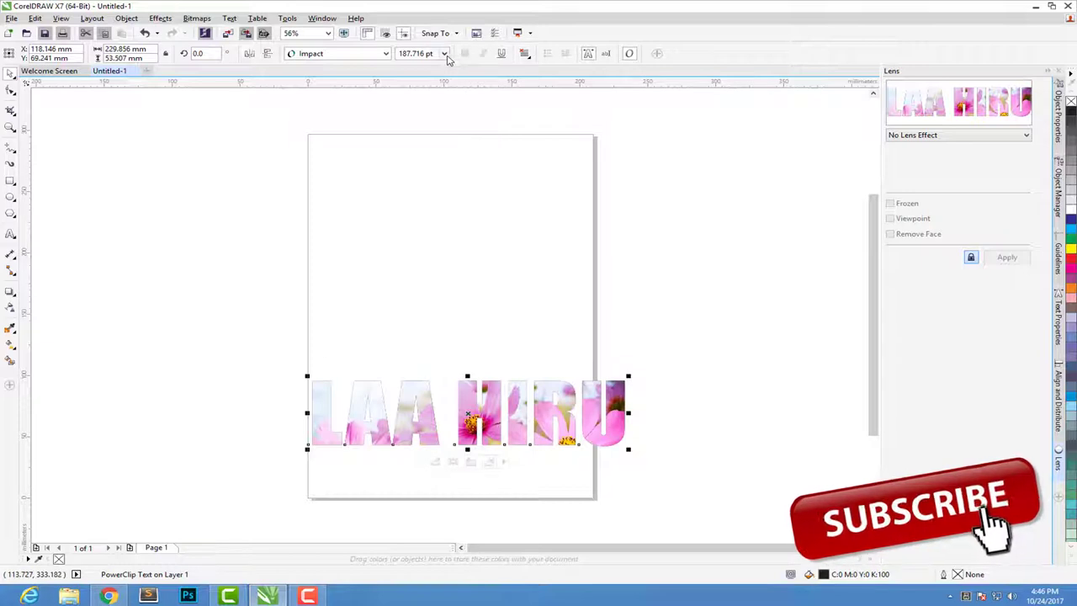
left_click(444, 54)
left_click(445, 54)
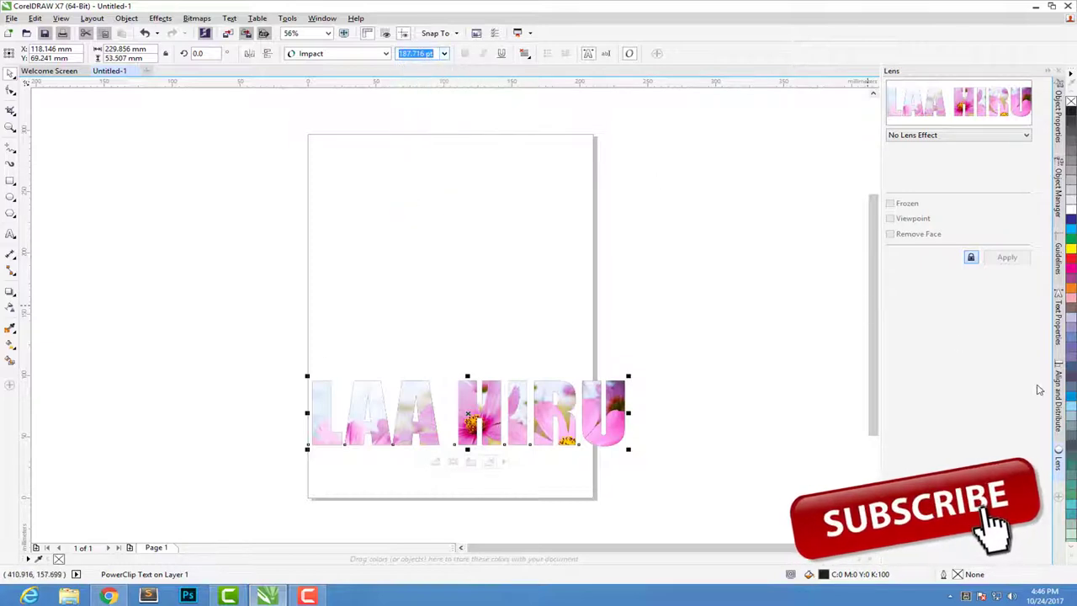
left_click(1057, 126)
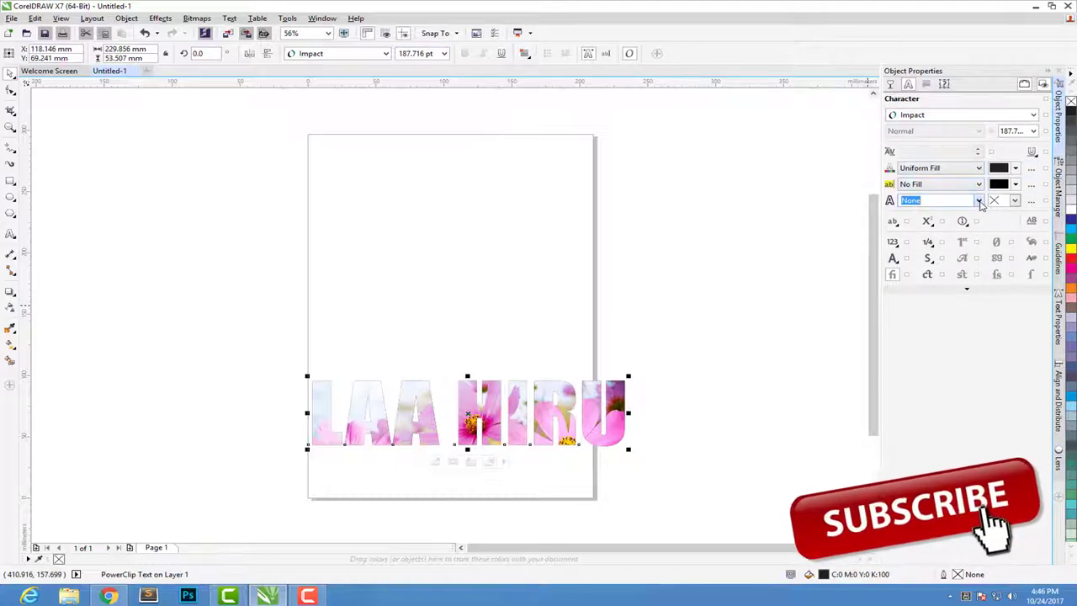
left_click(980, 204)
left_click(941, 242)
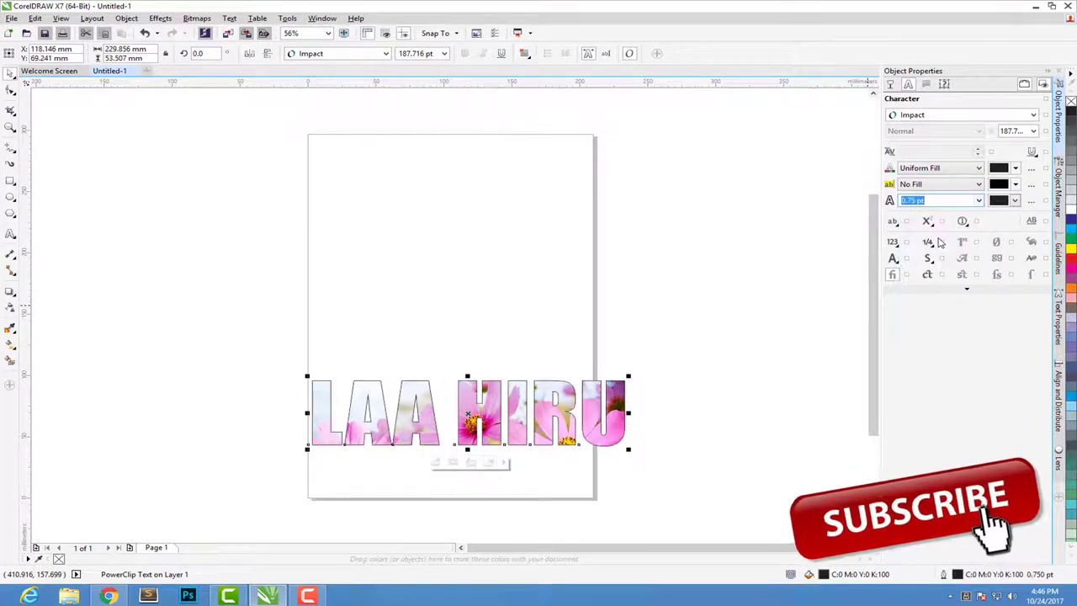
left_click(979, 203)
left_click(945, 307)
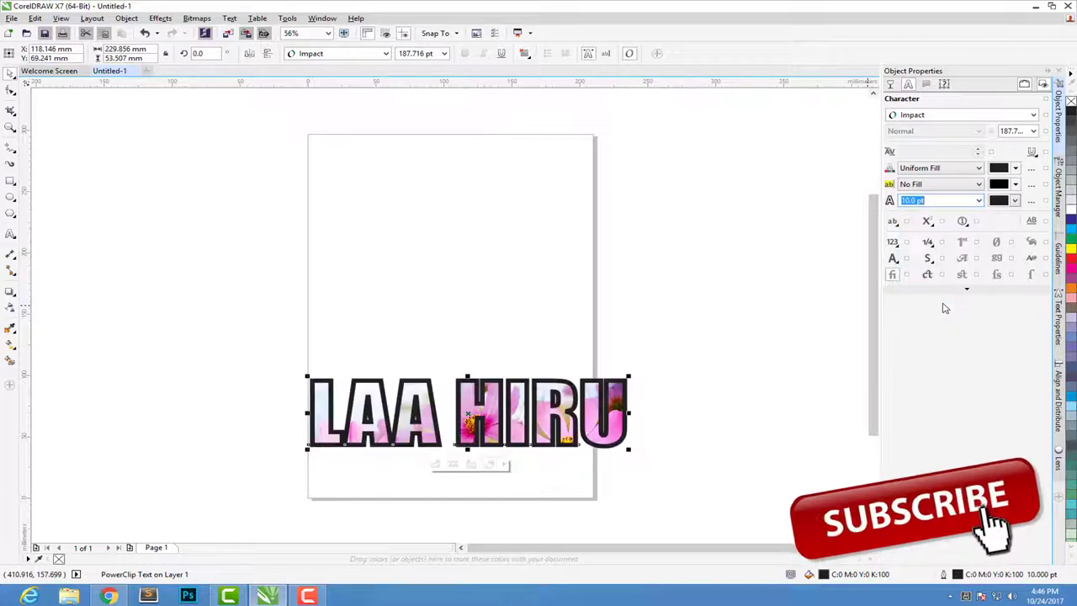
left_click(980, 203)
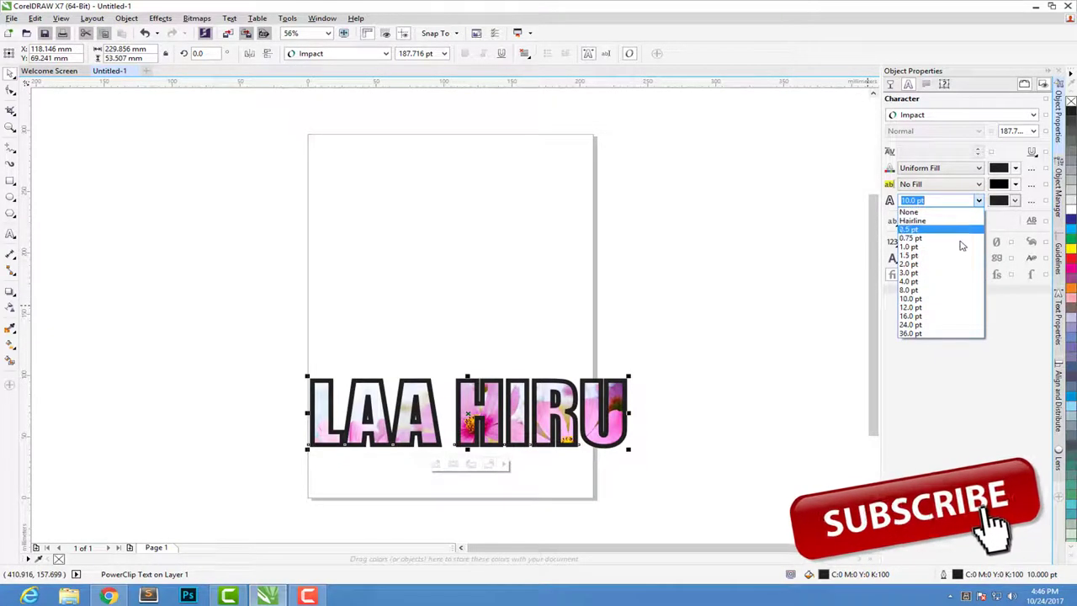
left_click(942, 283)
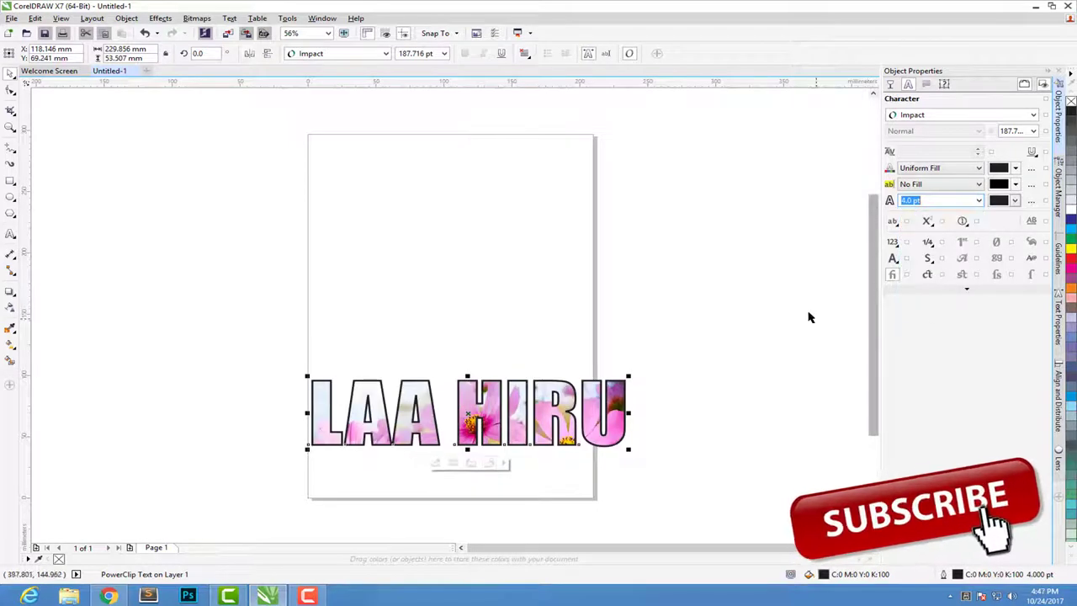
left_click_drag(563, 408, 321, 189)
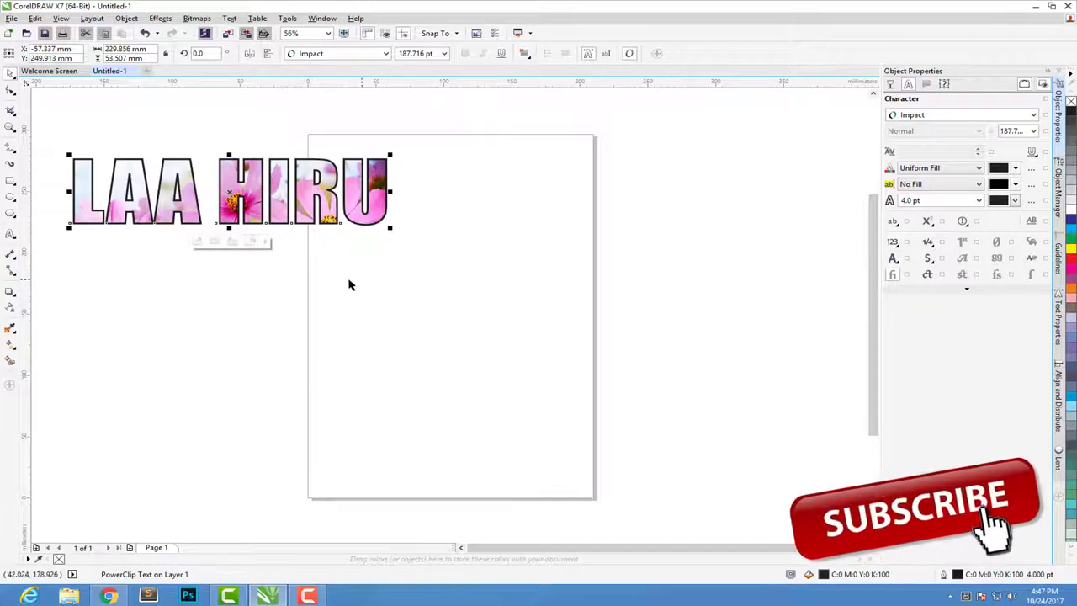
Step: Import maxresdefault (4).jpg again and place it on the page at about 255.8 × 143.9 mm
left_click(12, 18)
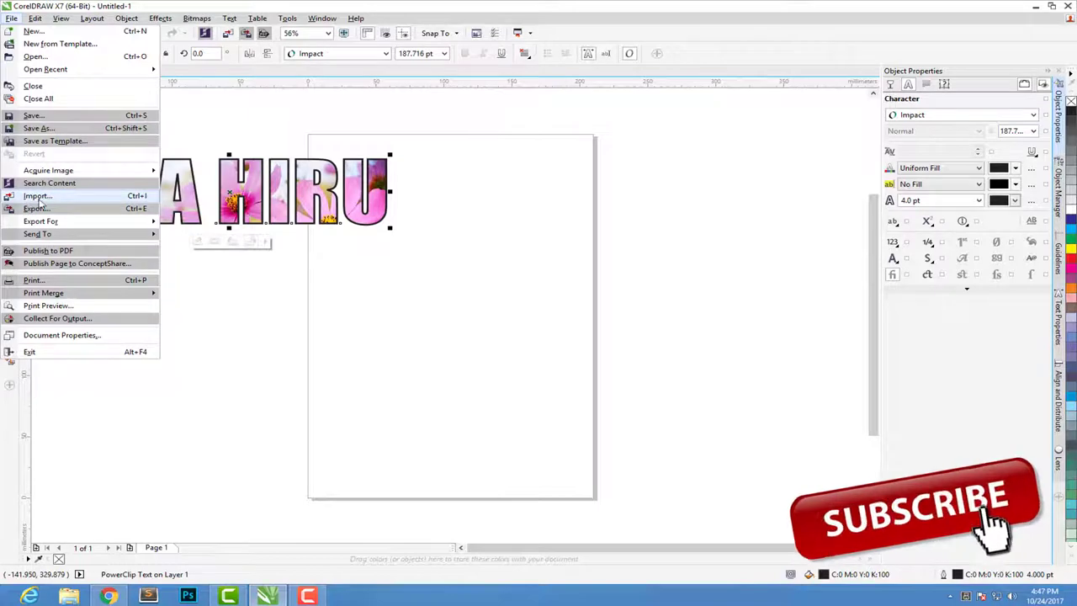
left_click(37, 196)
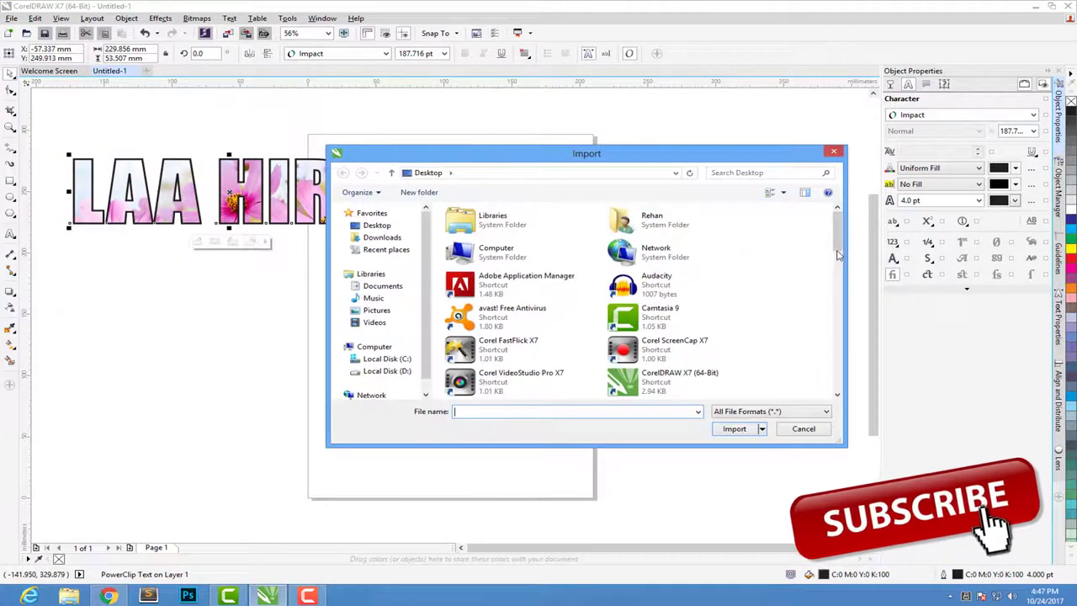
left_click_drag(837, 225, 836, 379)
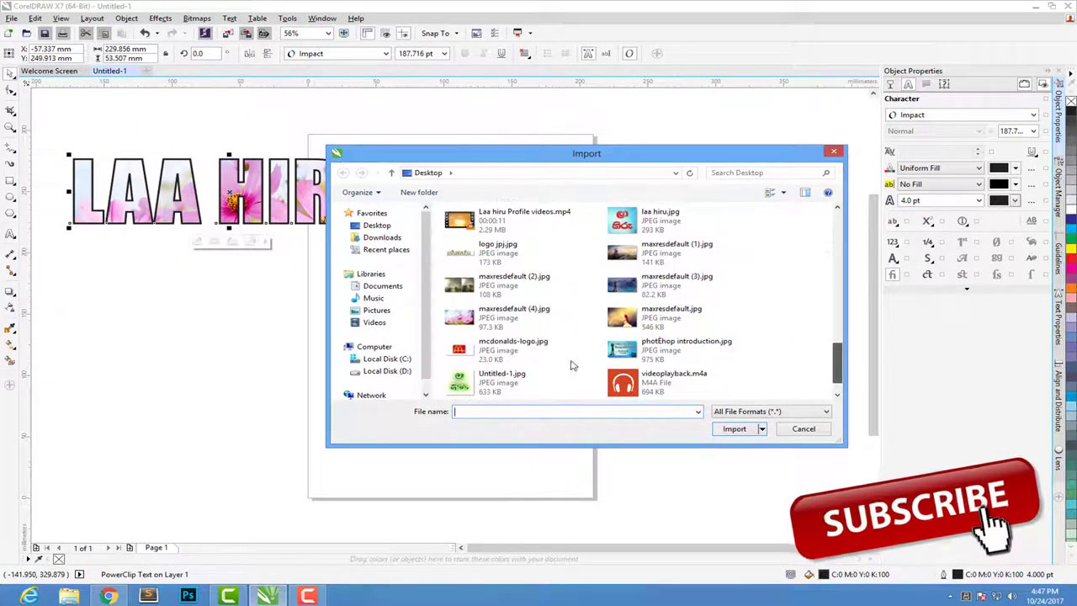
left_click(509, 317)
left_click(735, 429)
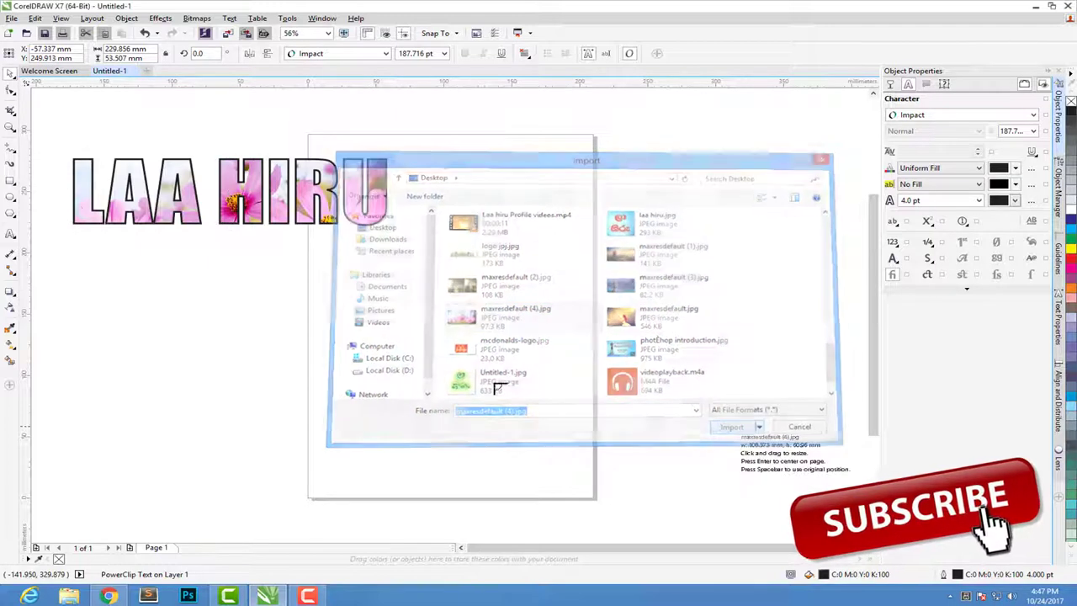
mouse_move(308, 270)
left_mouse_down()
mouse_move(684, 459)
mouse_move(697, 449)
left_mouse_up()
left_click(9, 237)
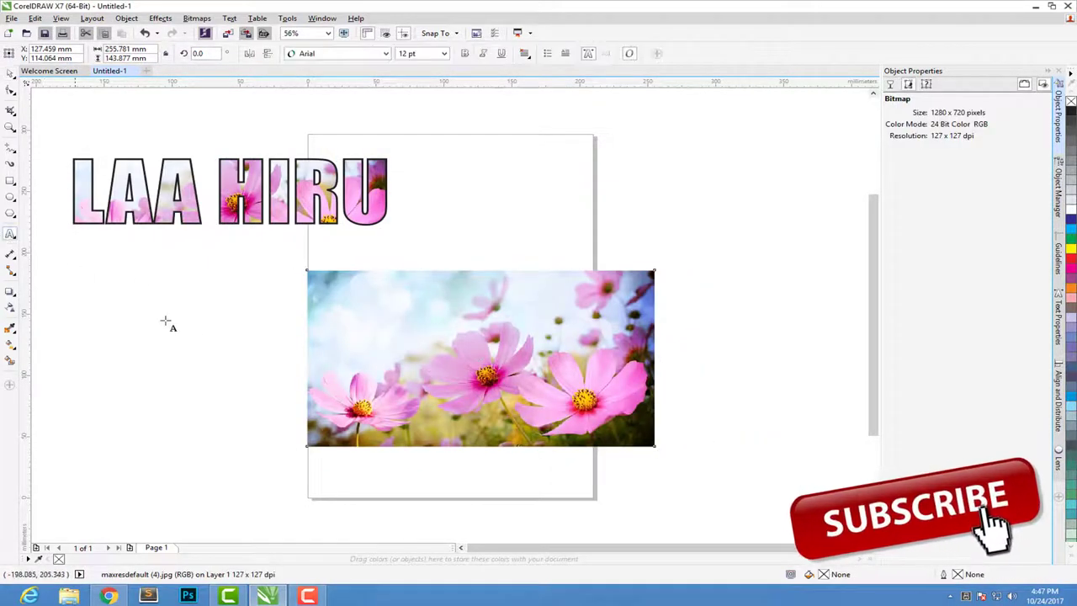
Step: Type a short Sinhala line in FMSamantha 24 pt to the left of the second photo
left_click(207, 328)
left_click(384, 54)
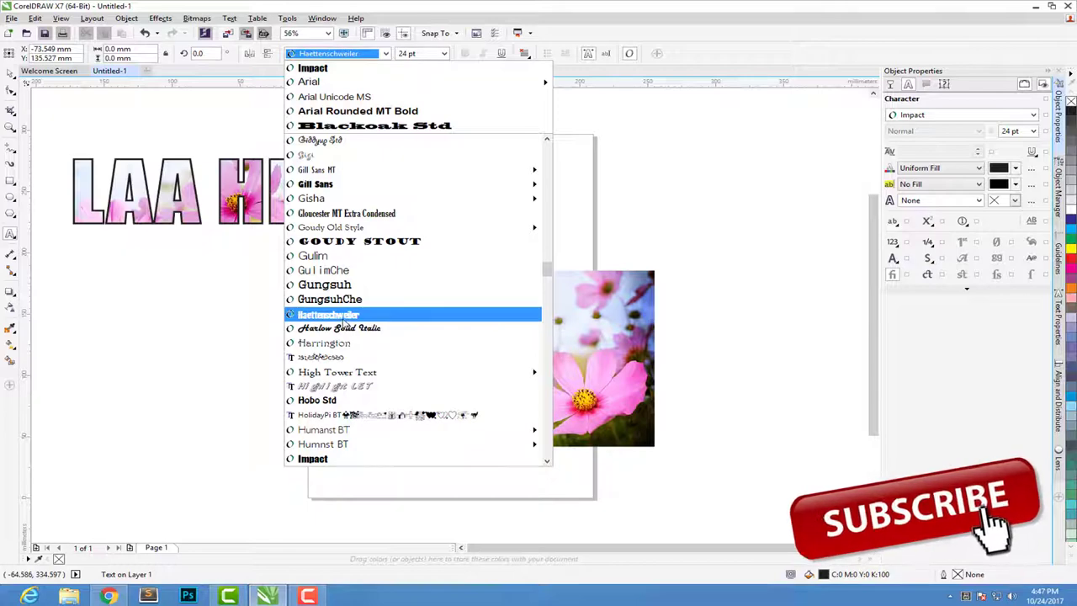
scroll(343, 321, "up", 3)
scroll(343, 320, "down", 10)
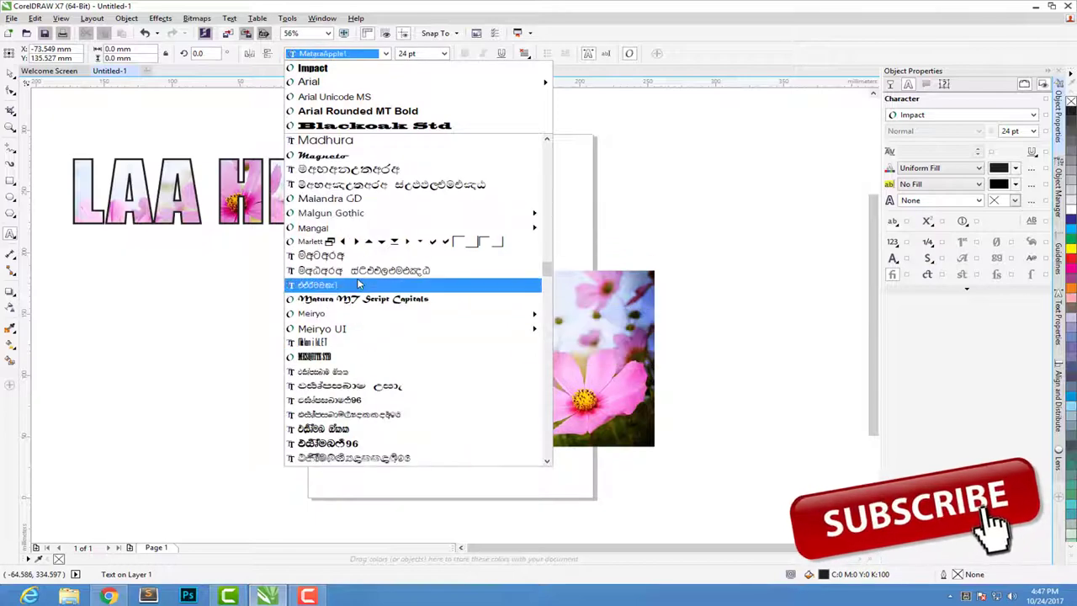
scroll(351, 212, "up", 10)
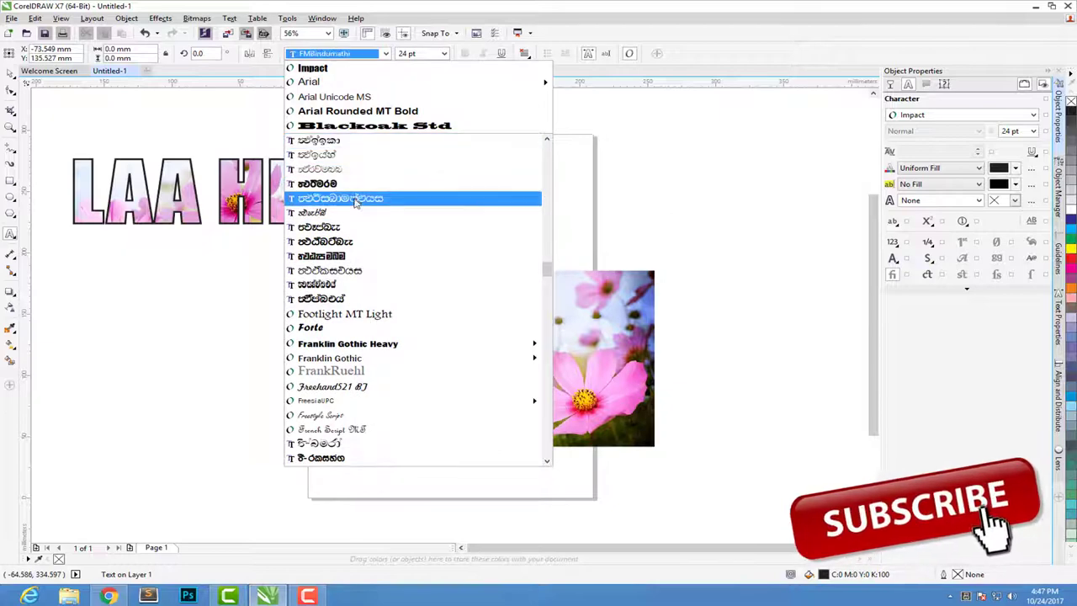
left_click(355, 298)
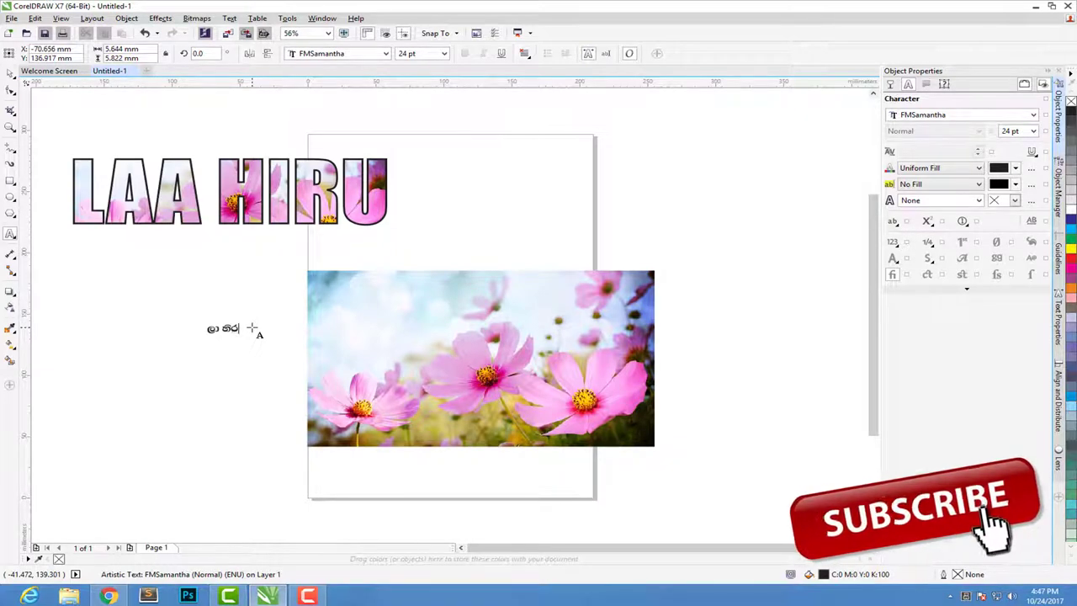
key("Escape")
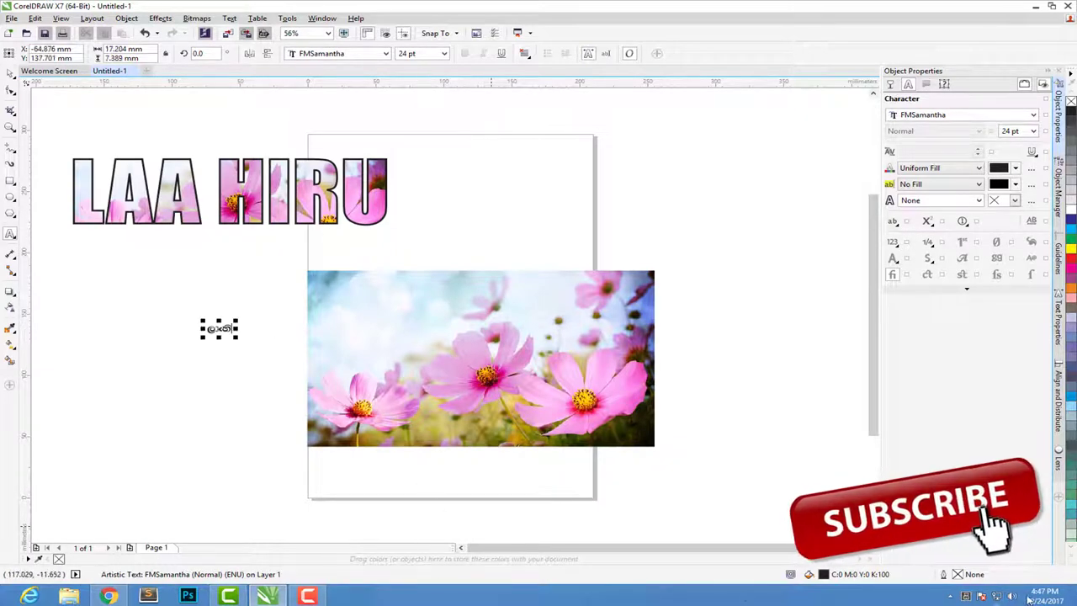
left_click(965, 597)
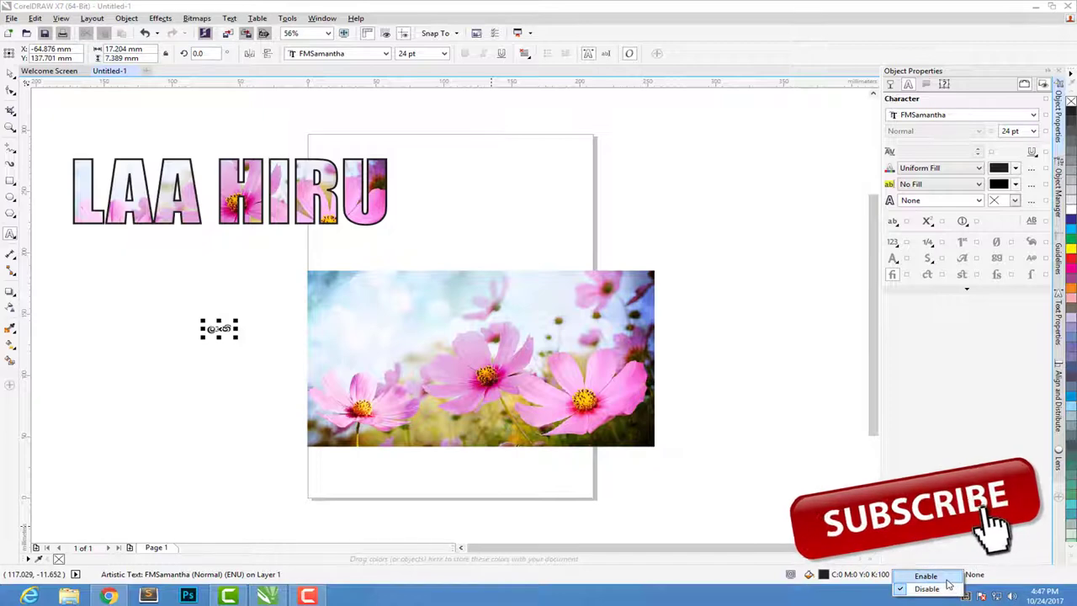
left_click(950, 586)
type("ා හිරු")
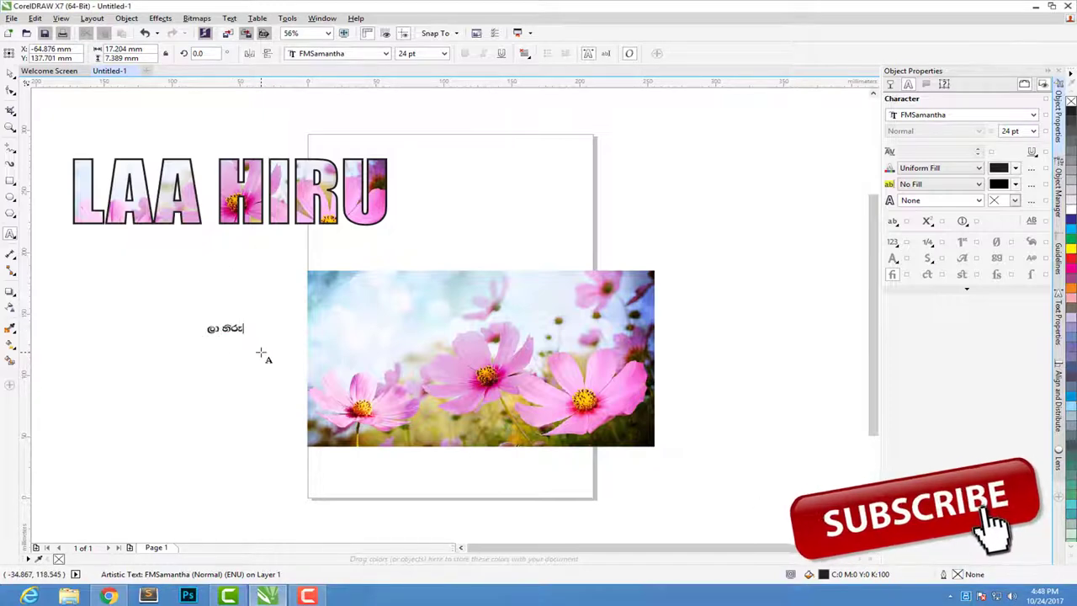
left_click(9, 84)
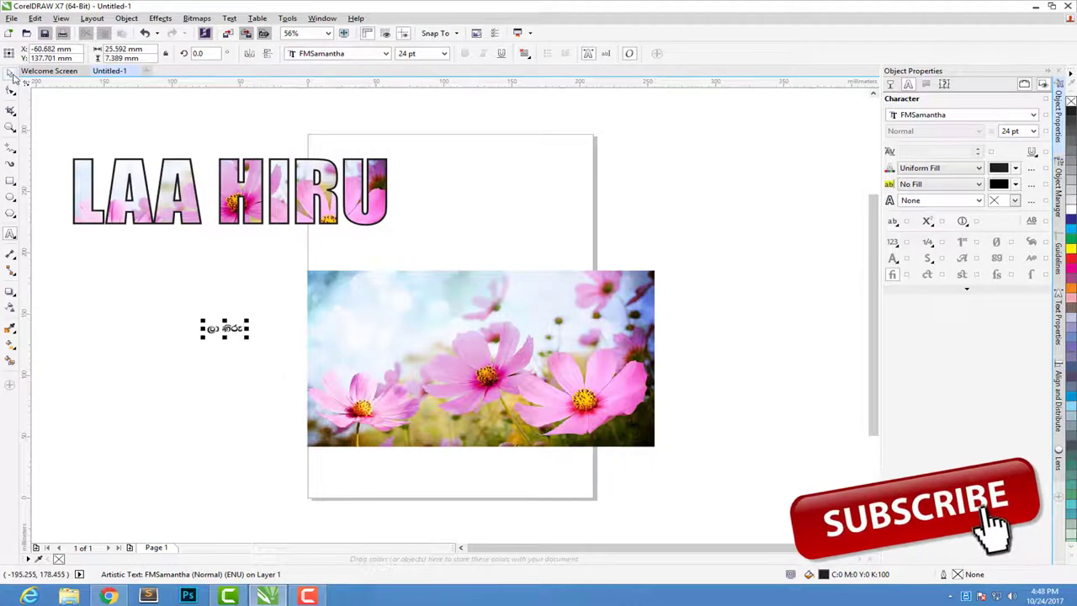
Step: Scale the Sinhala text to about 218 pt and position it over the flower photo
left_click_drag(249, 325, 759, 192)
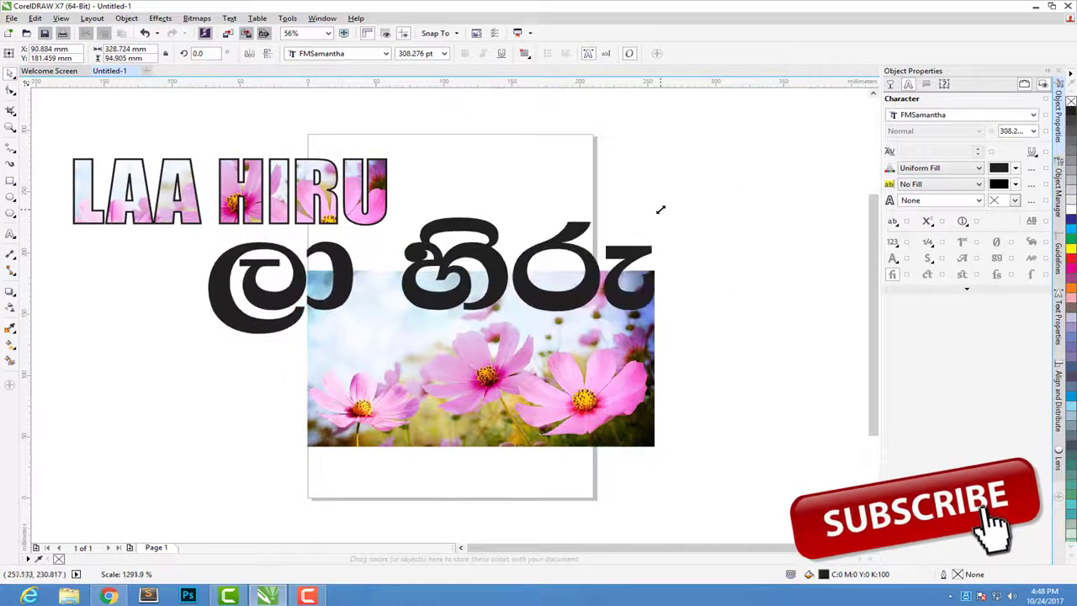
left_click_drag(759, 192, 600, 227)
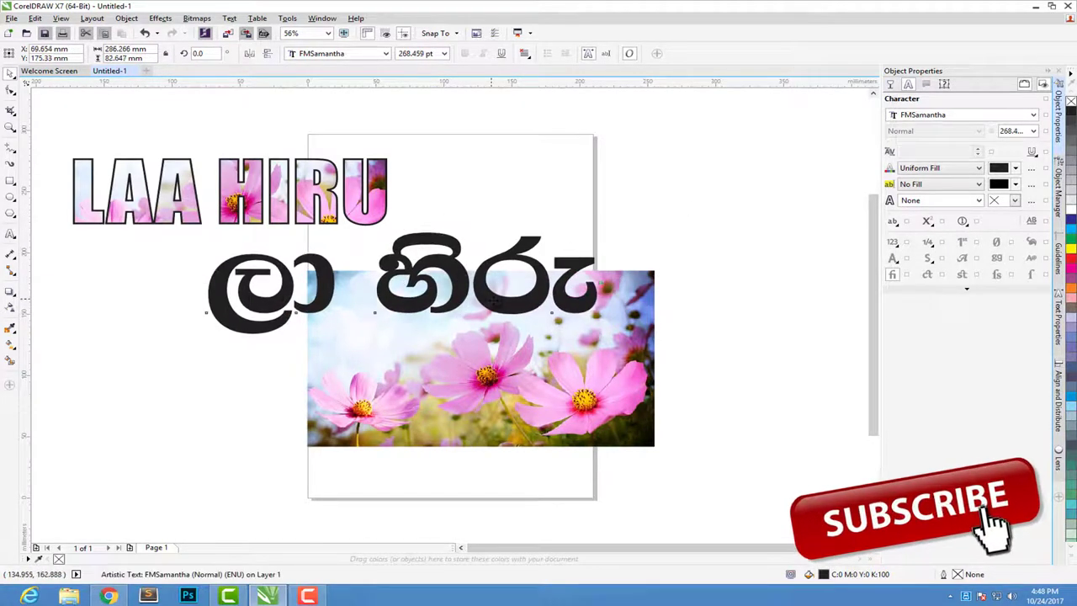
left_click_drag(492, 300, 593, 362)
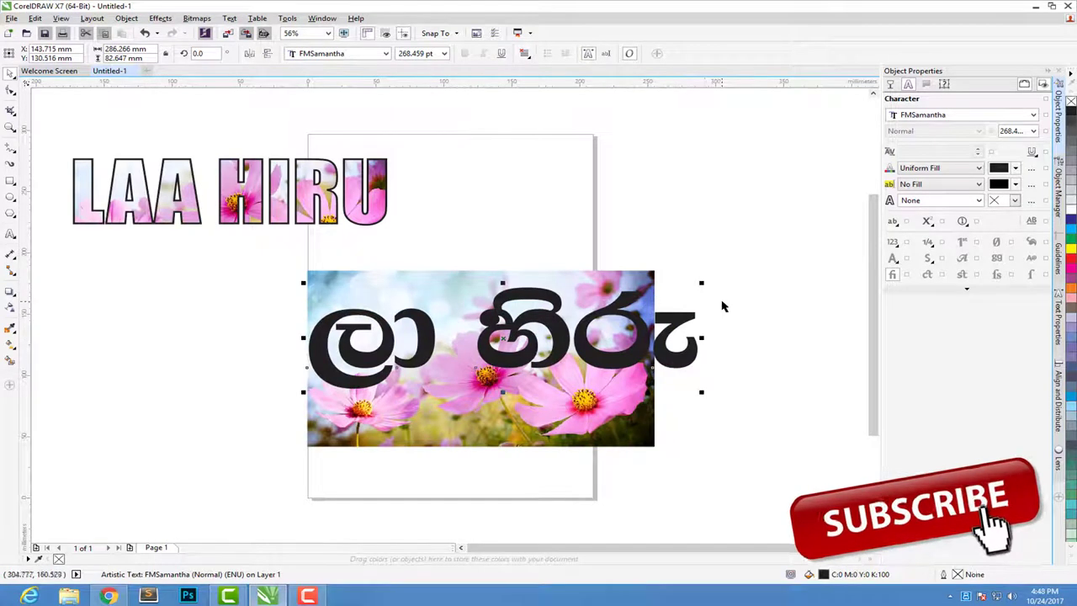
left_click_drag(701, 282, 628, 300)
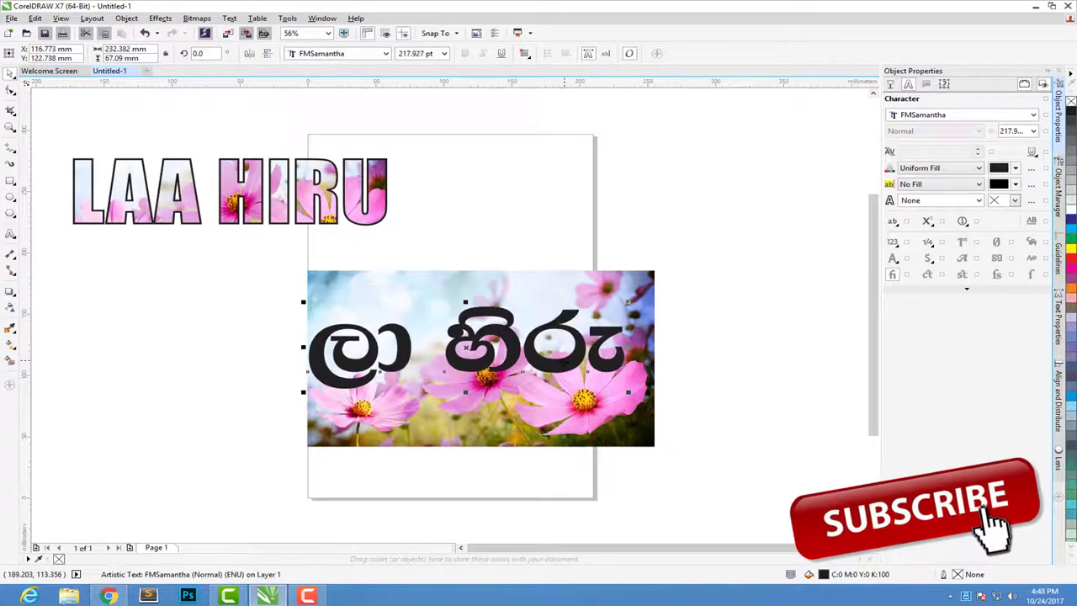
left_click_drag(378, 346, 390, 347)
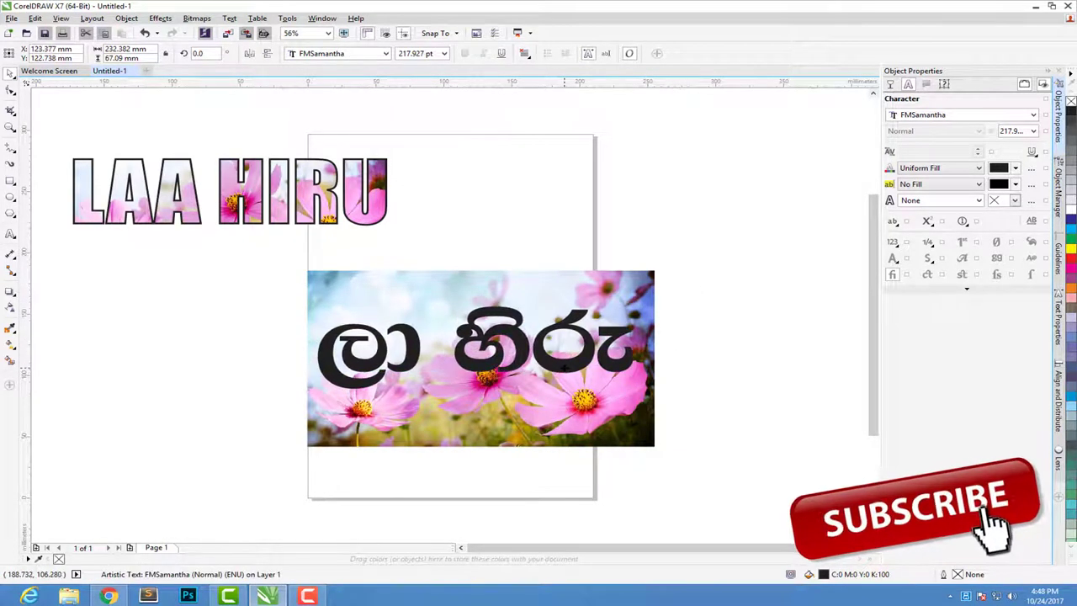
Step: PowerClip the flower photo inside the Sinhala text
left_click(390, 284)
right_click(390, 284)
key("Escape")
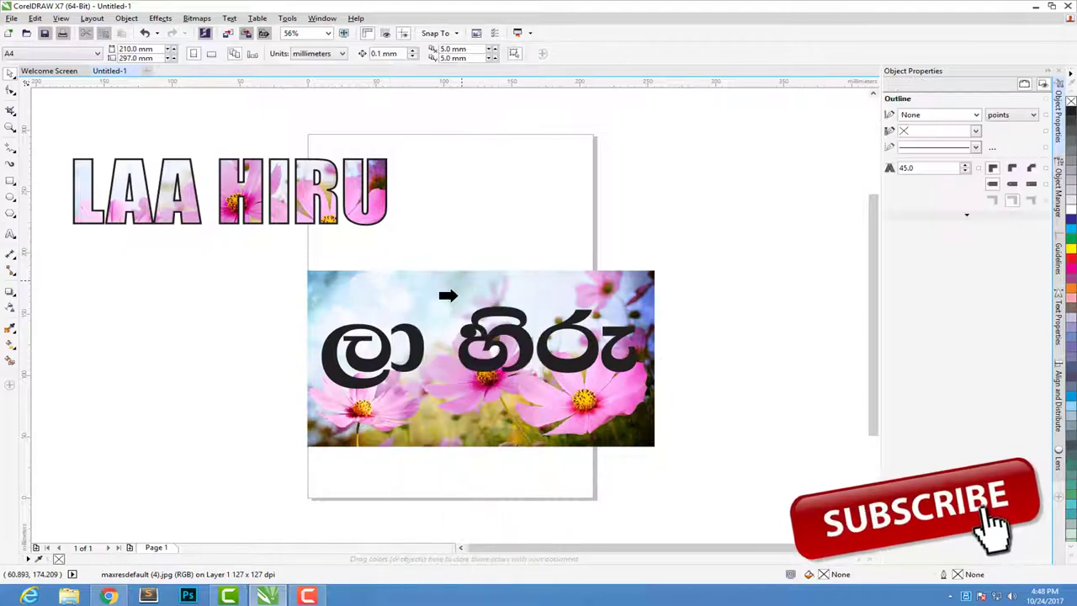
left_click(458, 353)
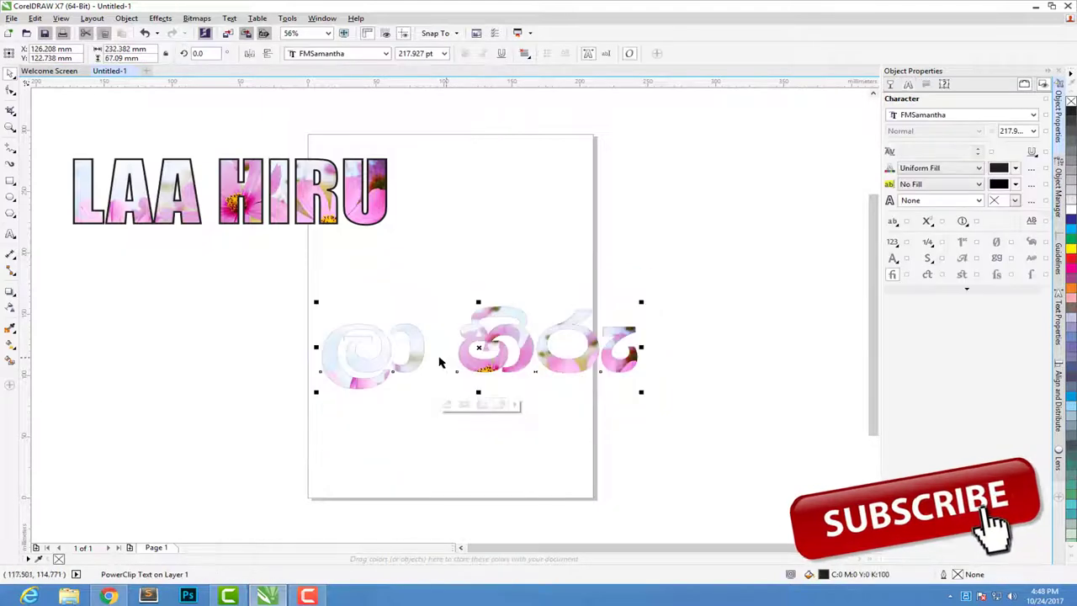
Step: Give the Sinhala text a 2.0 pt outline and place it beneath LAA HIRU
left_click(979, 200)
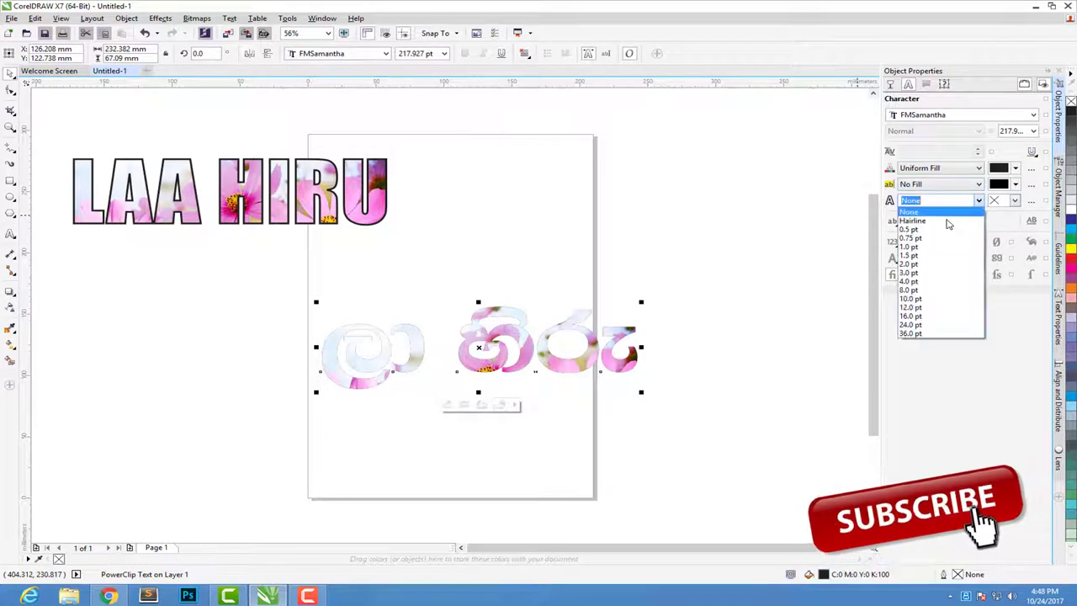
left_click(936, 264)
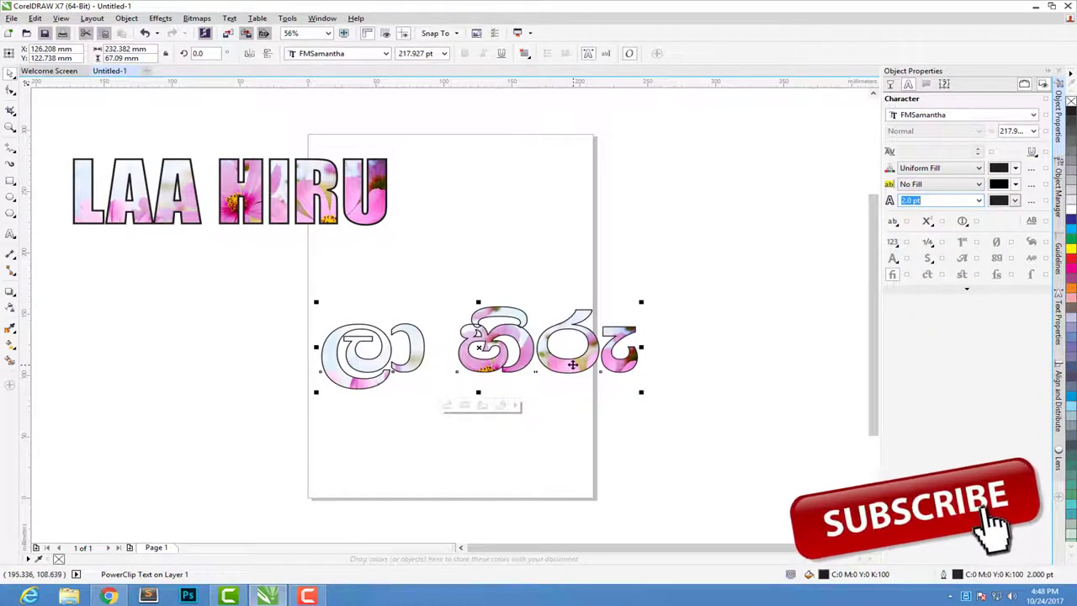
left_click_drag(572, 363, 332, 294)
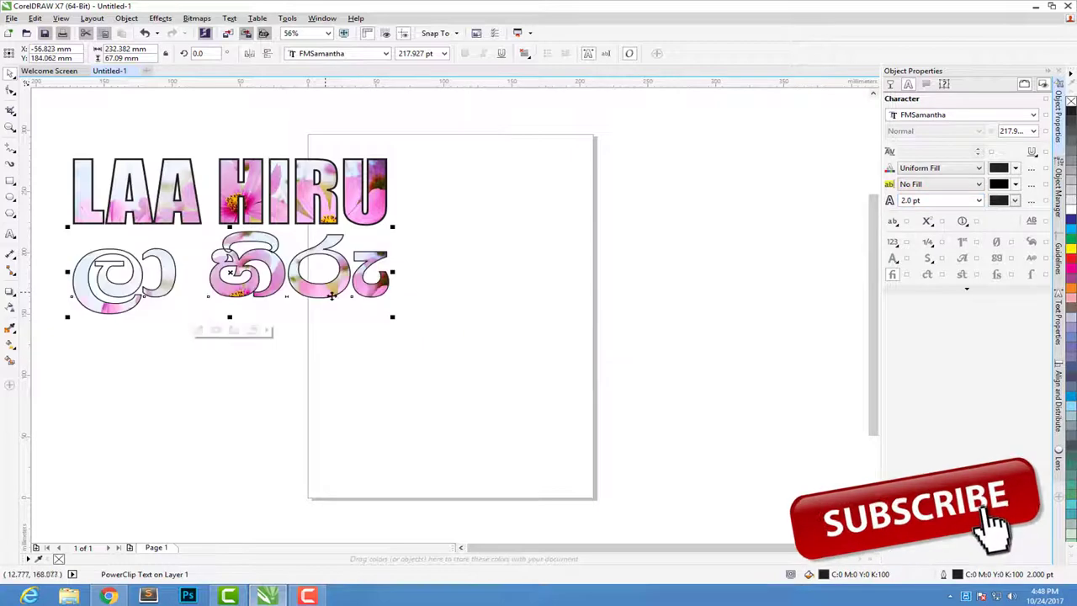
left_click_drag(329, 290, 332, 300)
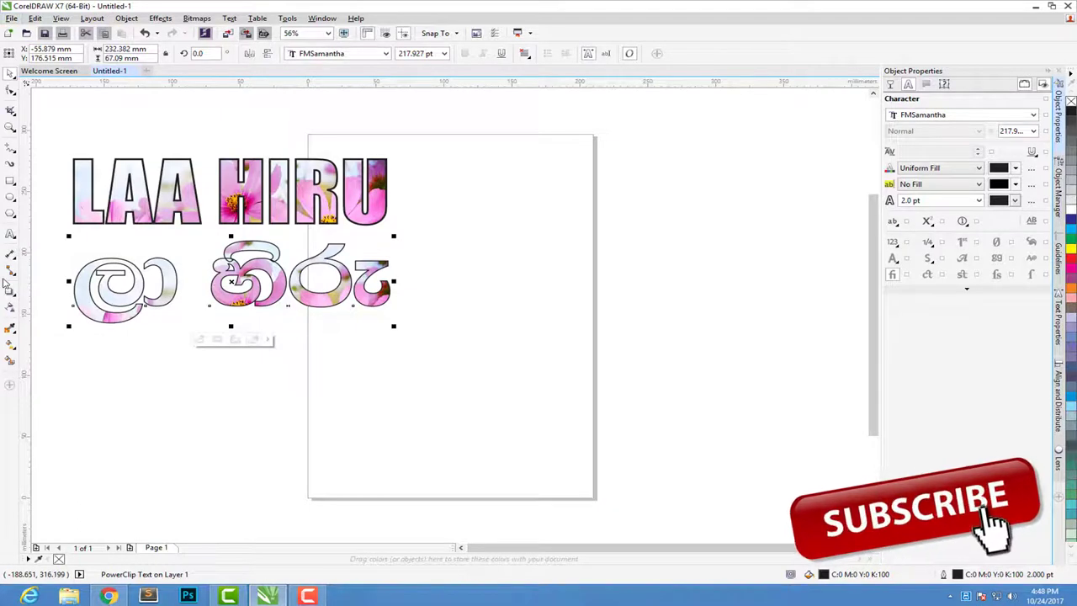
Step: Draw a five-pointed star on the page with the Star tool
left_click(11, 213)
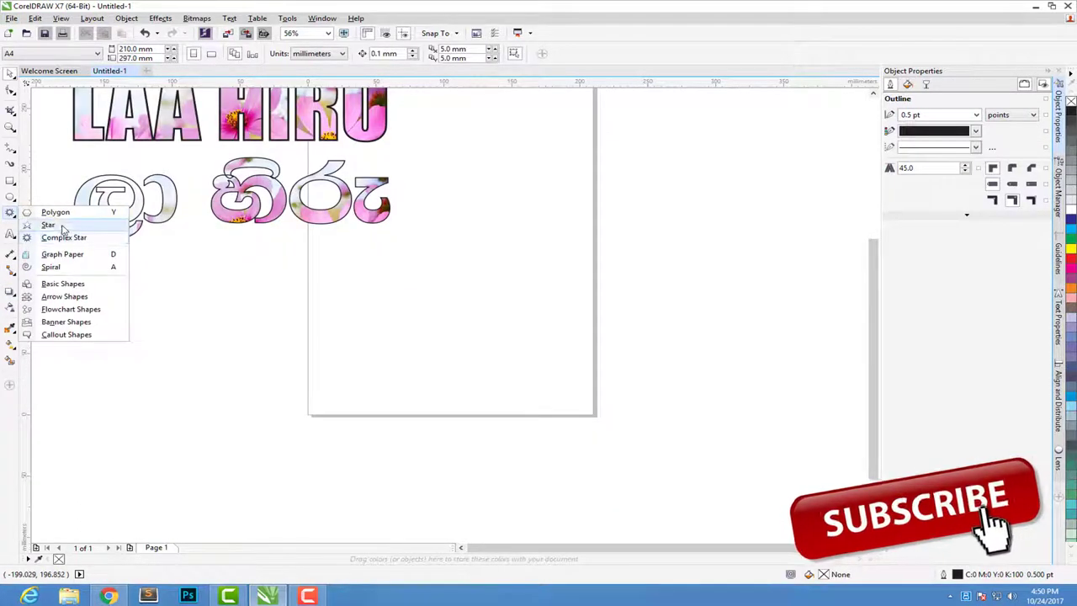
left_click(52, 224)
left_click_drag(552, 233, 344, 403)
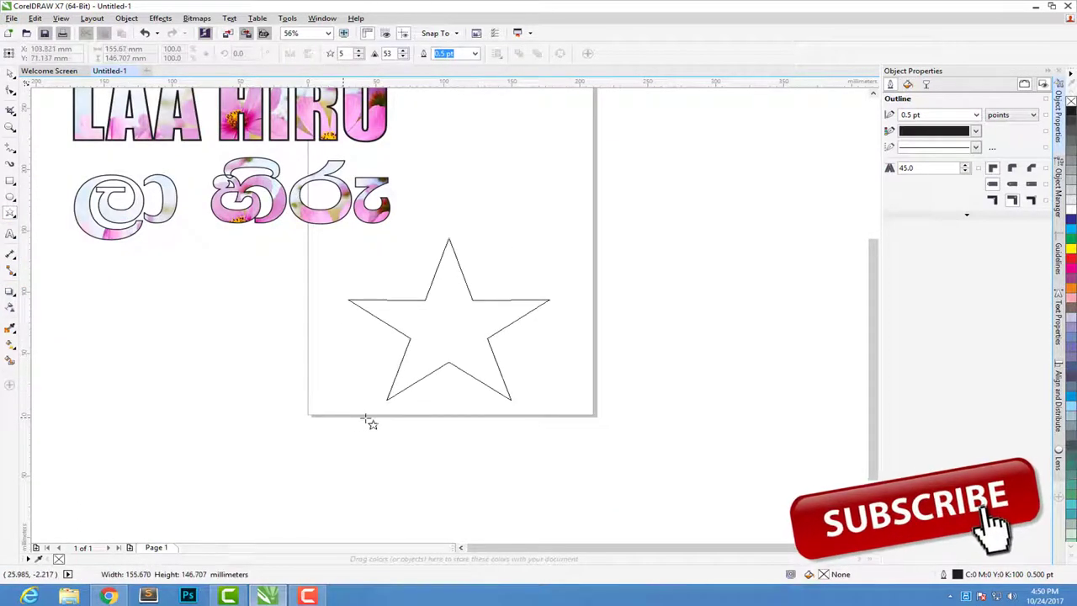
Step: Import maxresdefault (4).jpg and place it to the right of the star
left_click(13, 19)
mouse_move(40, 221)
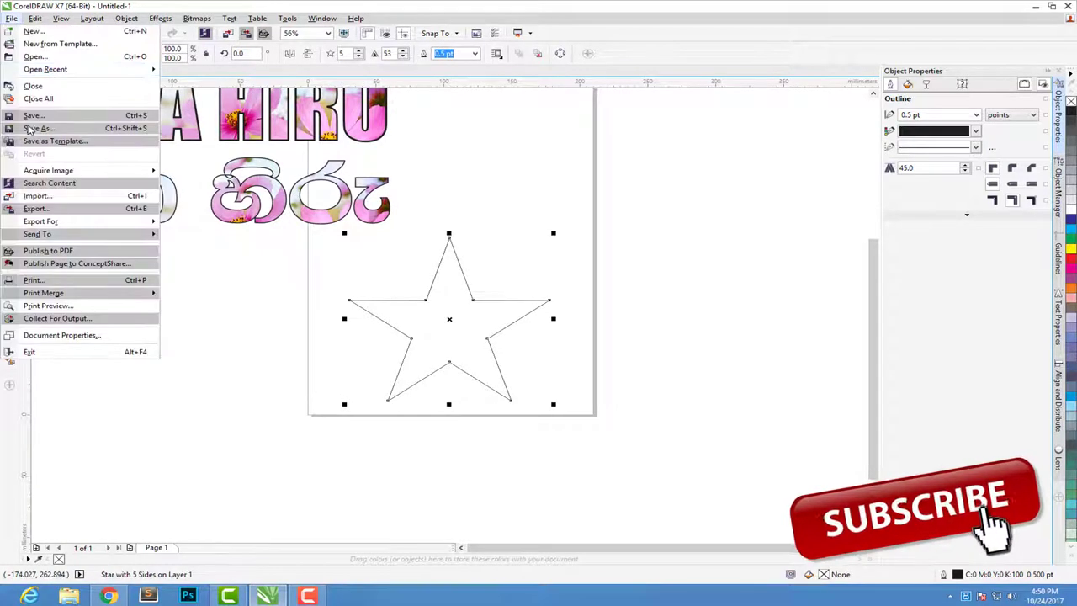
left_click(53, 195)
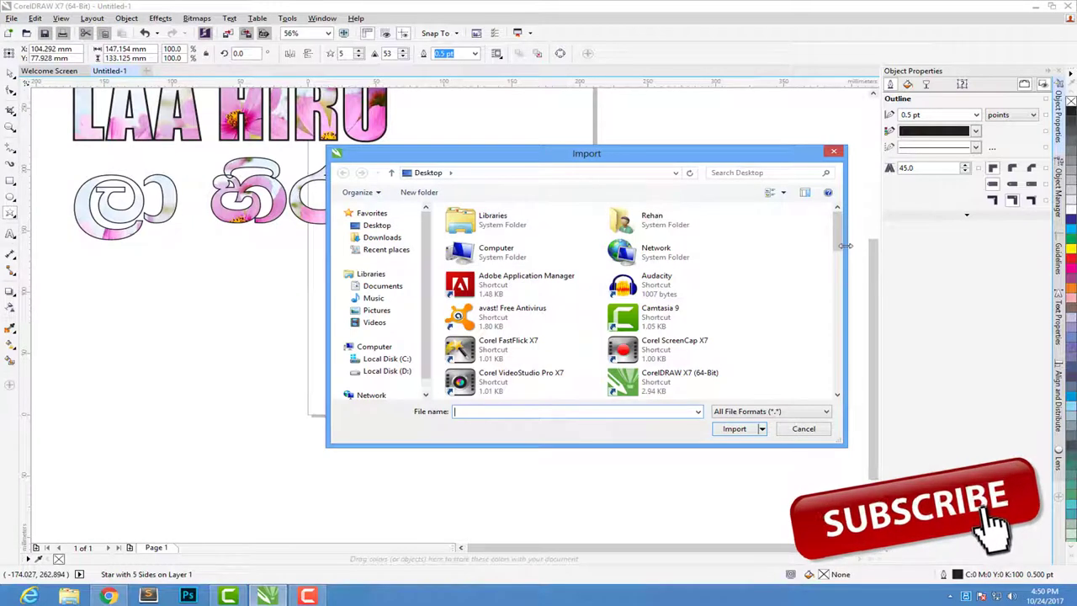
left_click_drag(837, 239, 825, 393)
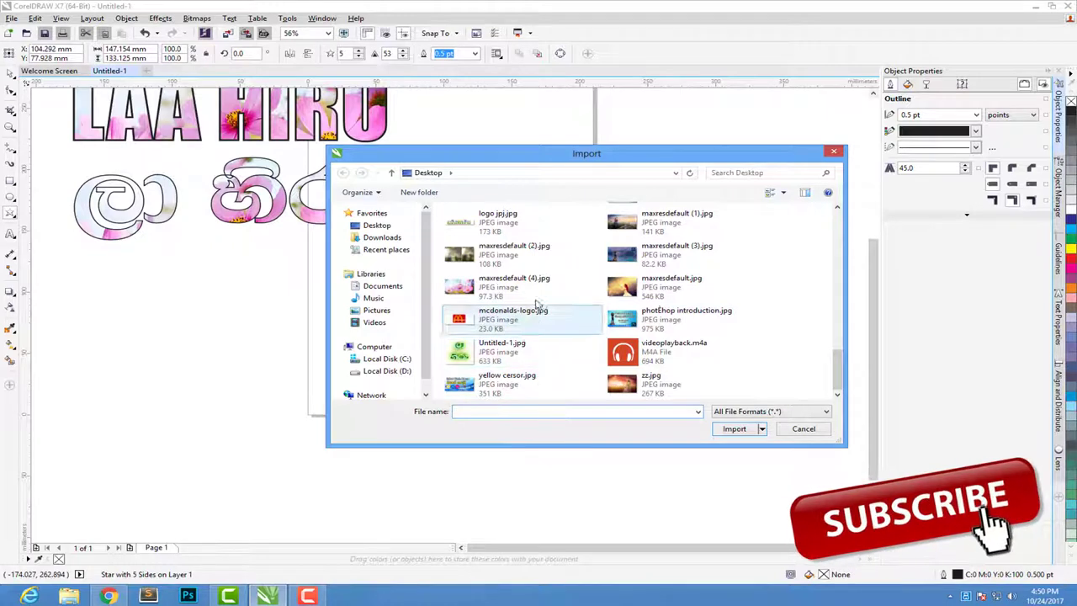
left_click(513, 286)
left_click(740, 433)
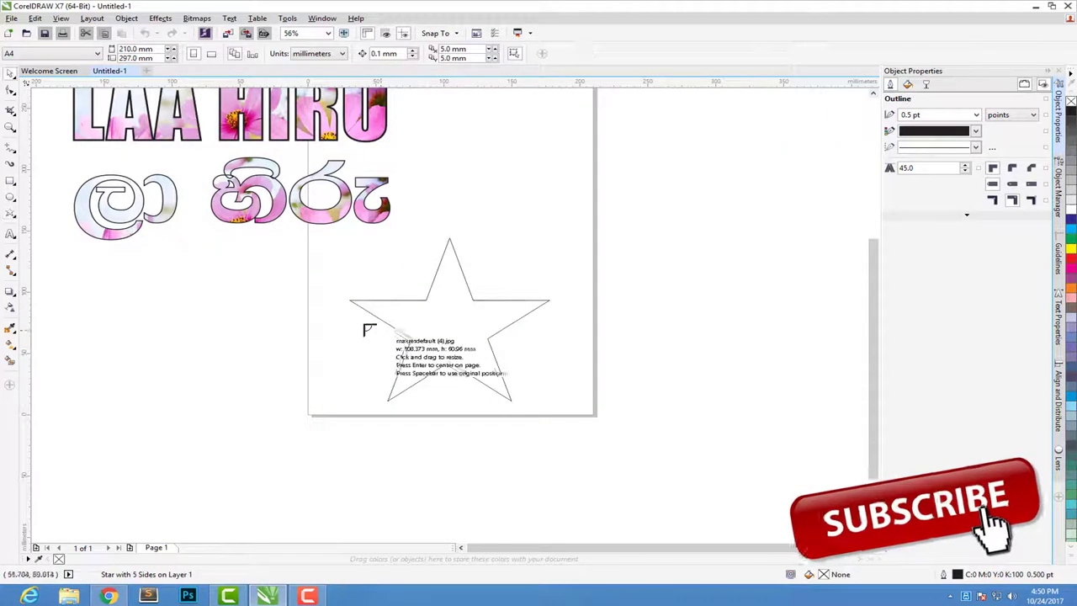
left_click_drag(624, 216, 861, 335)
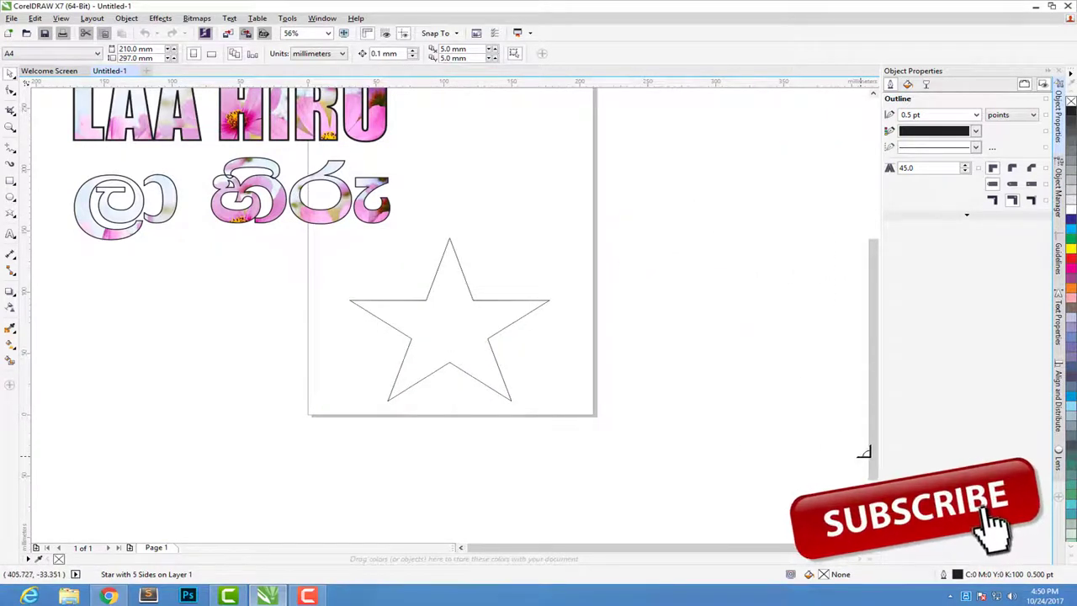
right_click(628, 247)
Step: Place the flower photo inside the star and enlarge it within the frame
left_click(673, 427)
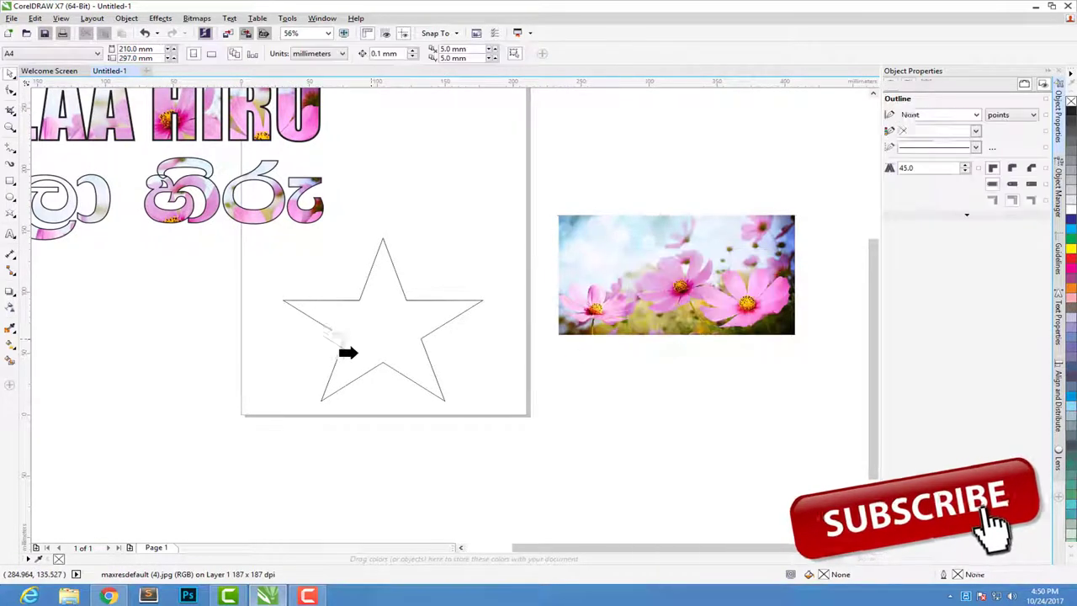
left_click(357, 340)
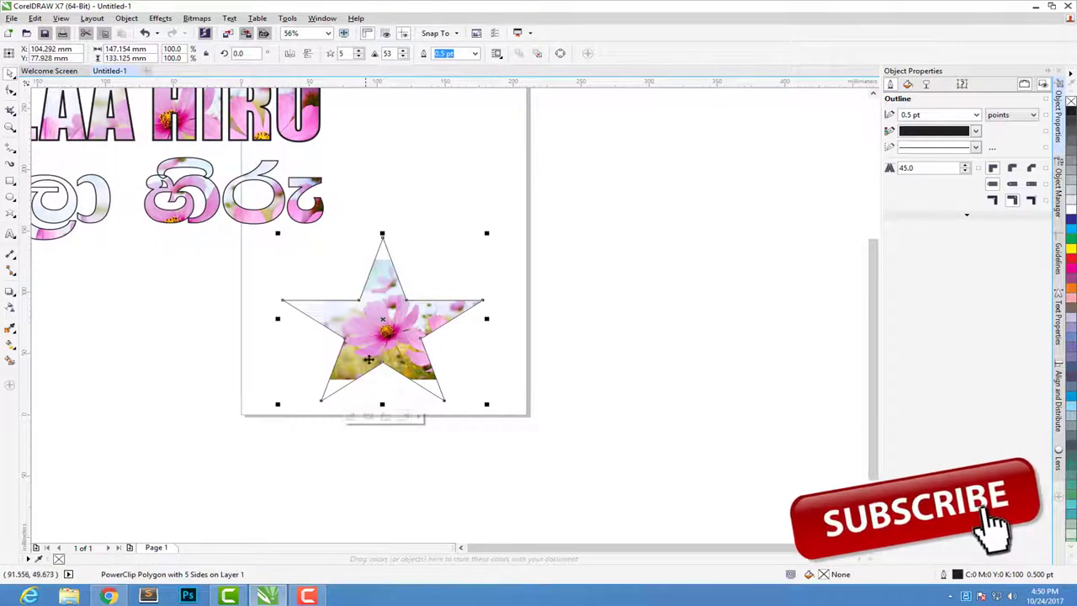
left_click(349, 415)
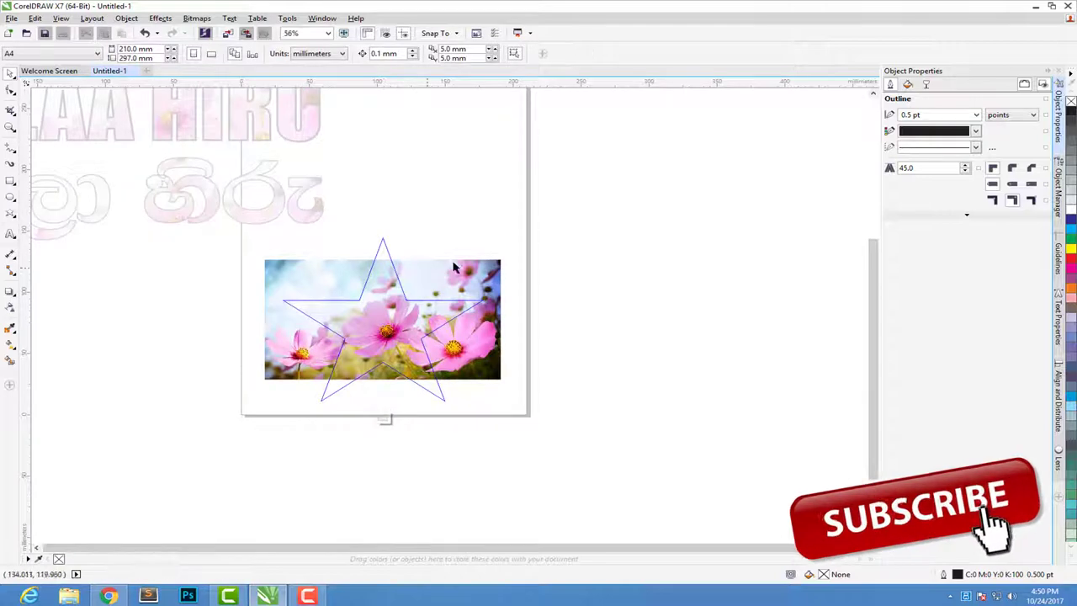
left_click(493, 266)
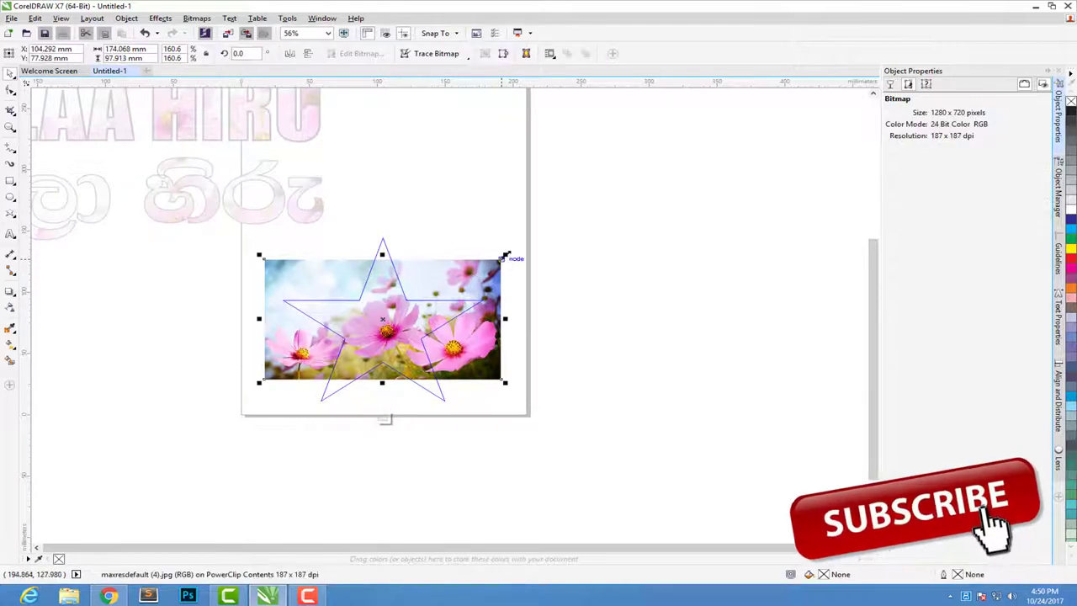
left_click_drag(505, 254, 578, 218)
left_click_drag(505, 335, 475, 370)
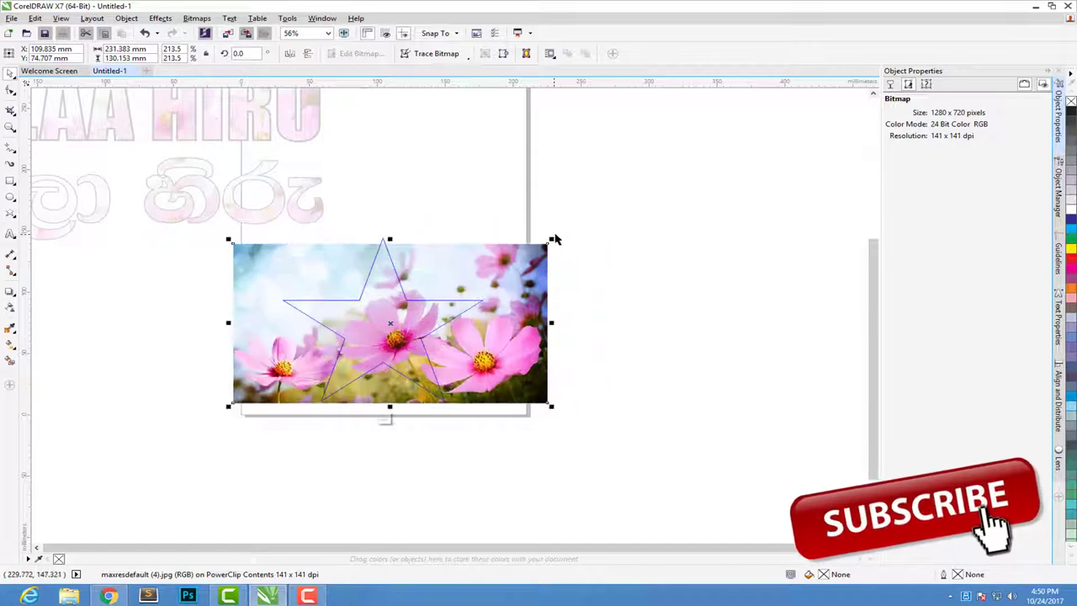
left_click_drag(553, 241, 562, 236)
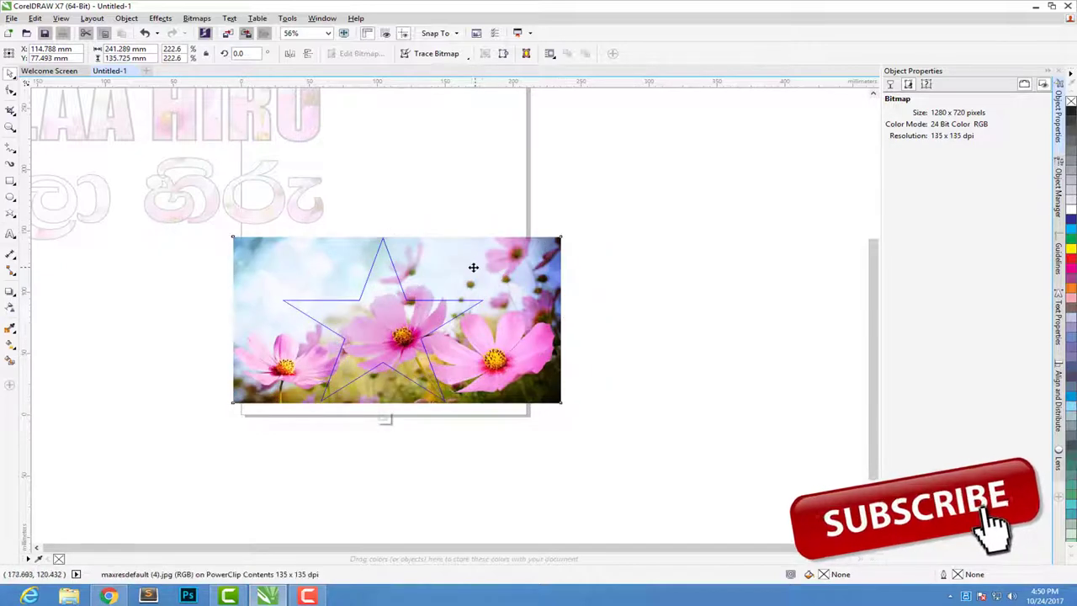
left_click_drag(464, 264, 464, 279)
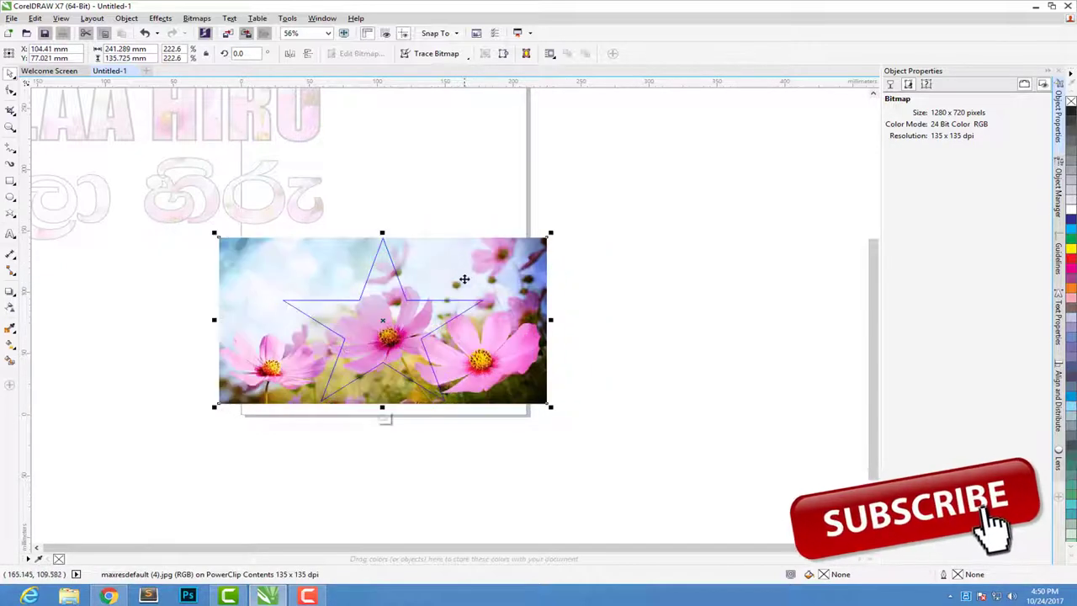
Step: Tilt the clipped photo about 3 degrees and reposition it so flowers cover the star
left_click(548, 407)
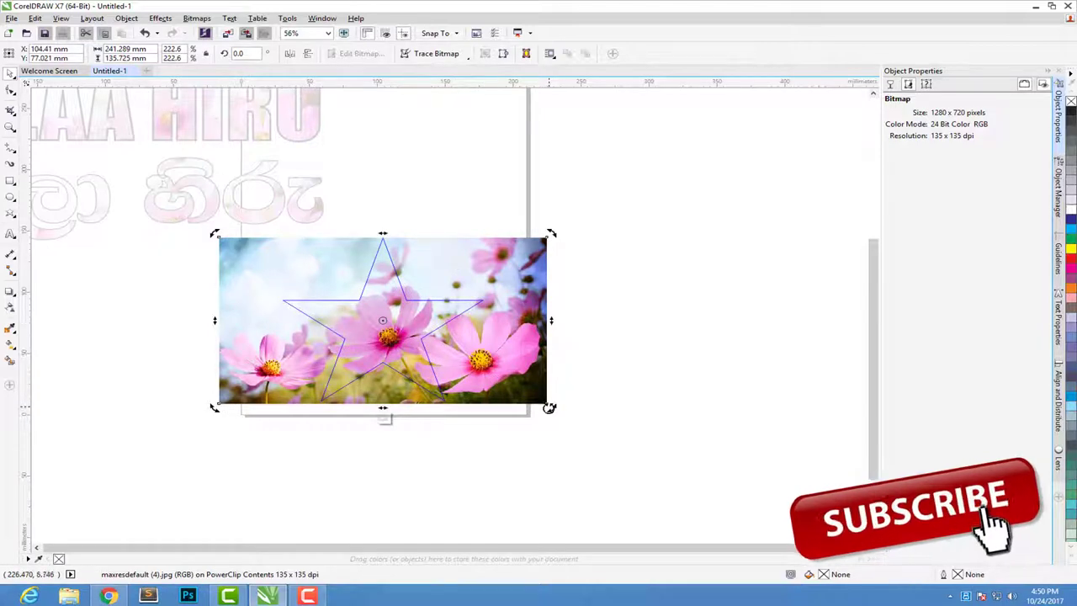
left_click_drag(548, 407, 569, 432)
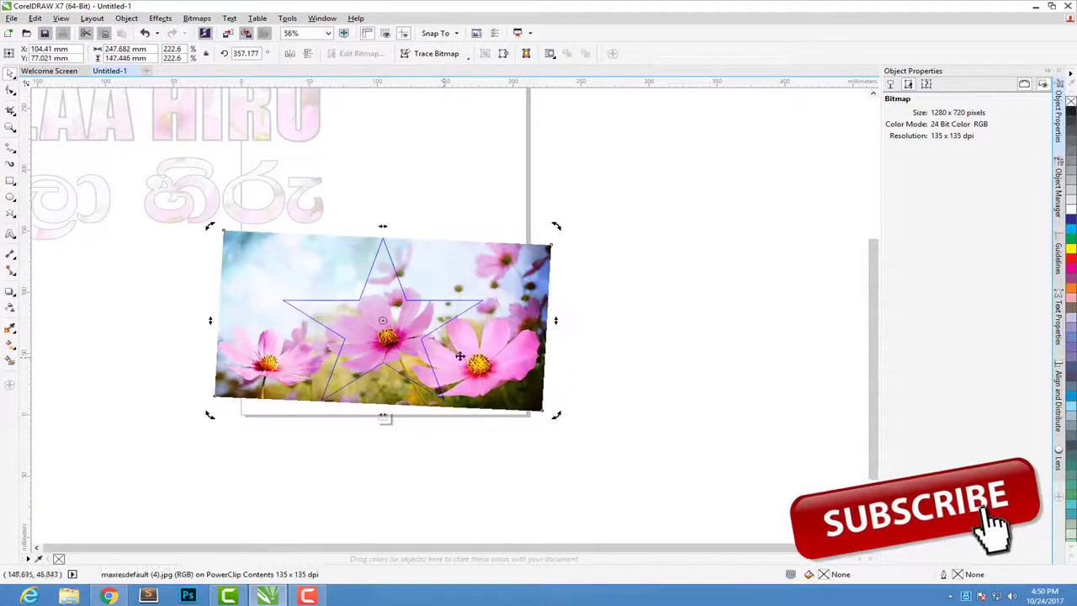
left_click_drag(459, 356, 474, 366)
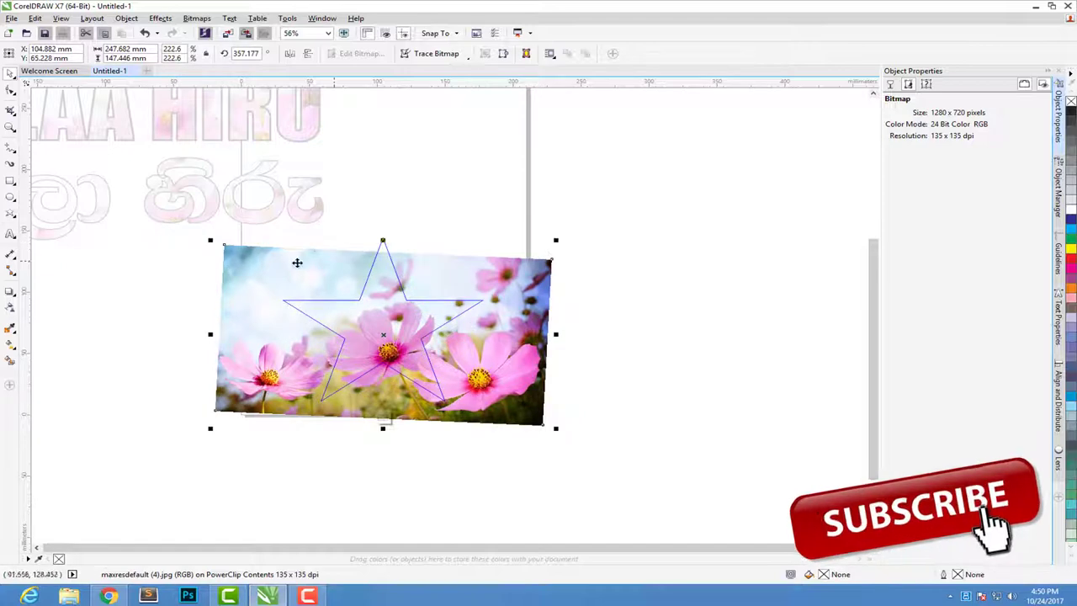
left_click_drag(296, 262, 326, 248)
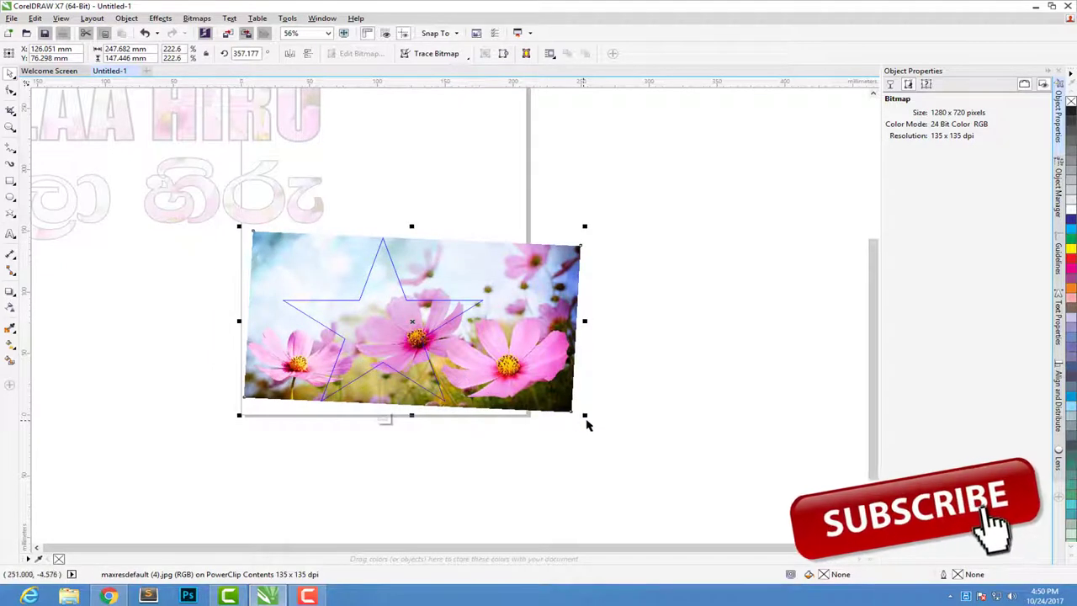
left_click_drag(587, 415, 598, 432)
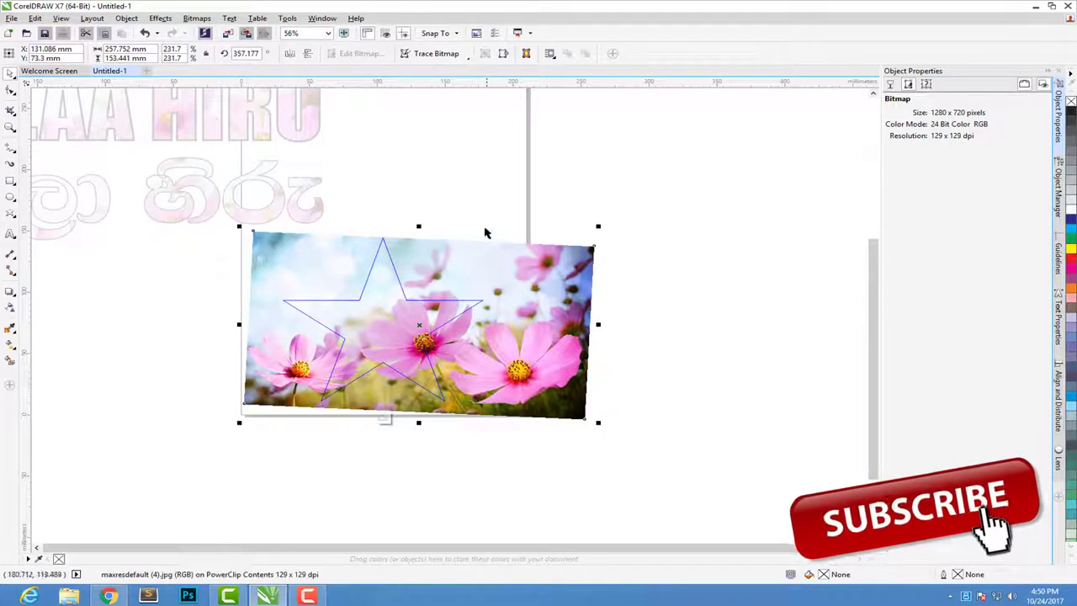
left_click(383, 417)
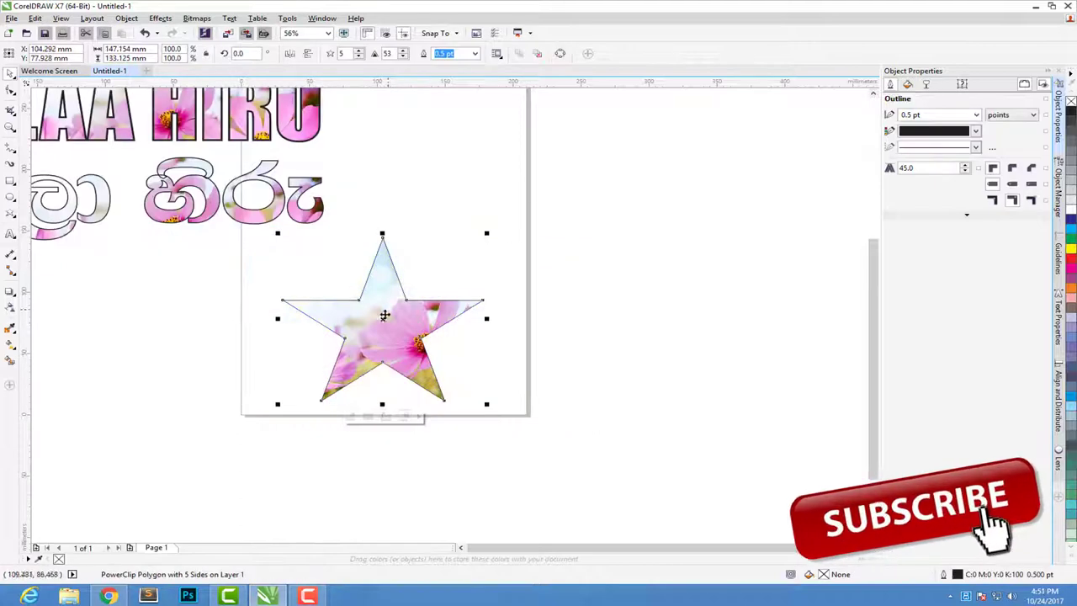
Step: Nudge the star, then shift the flower photo left inside its PowerClip
mouse_move(384, 328)
left_mouse_down()
mouse_move(362, 330)
mouse_move(410, 336)
left_mouse_up()
left_click(374, 415)
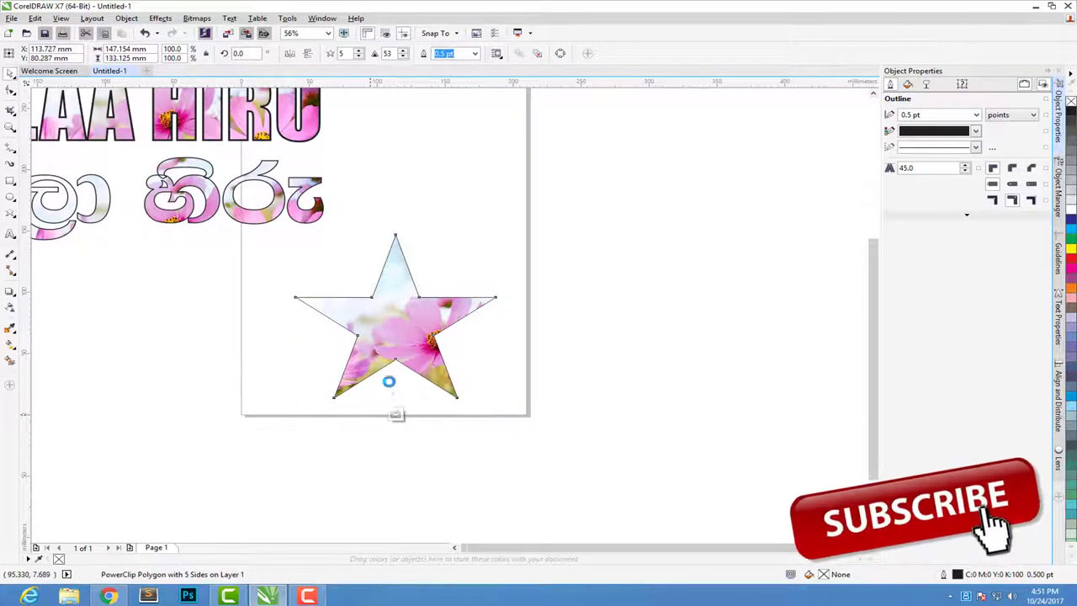
left_click_drag(547, 345, 511, 343)
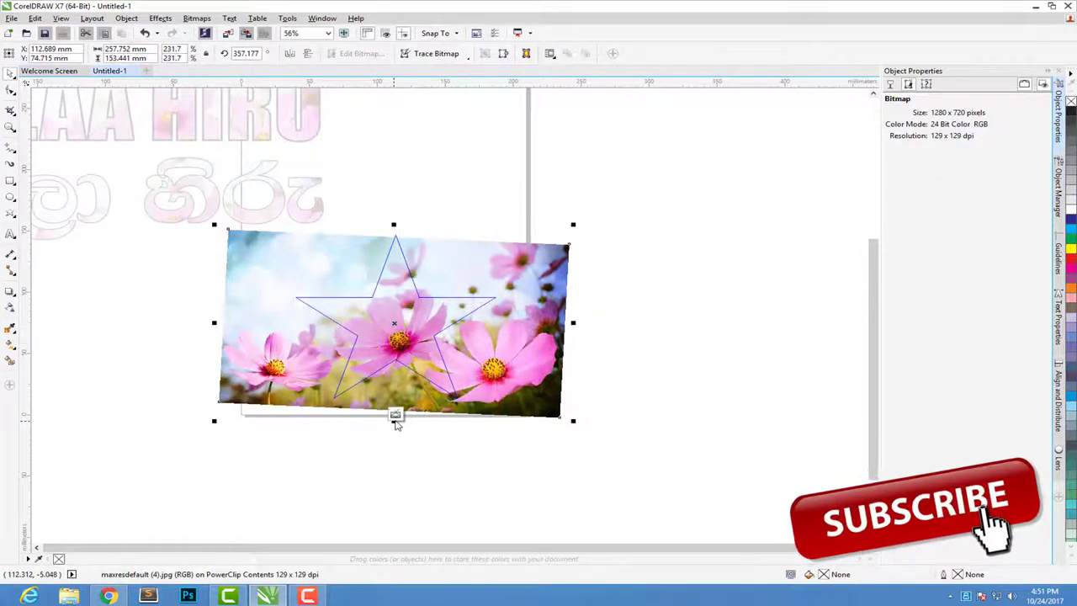
left_click(396, 415)
Step: Move the photo-filled star left to sit centred beneath the Sinhala text
left_click_drag(400, 353, 226, 351)
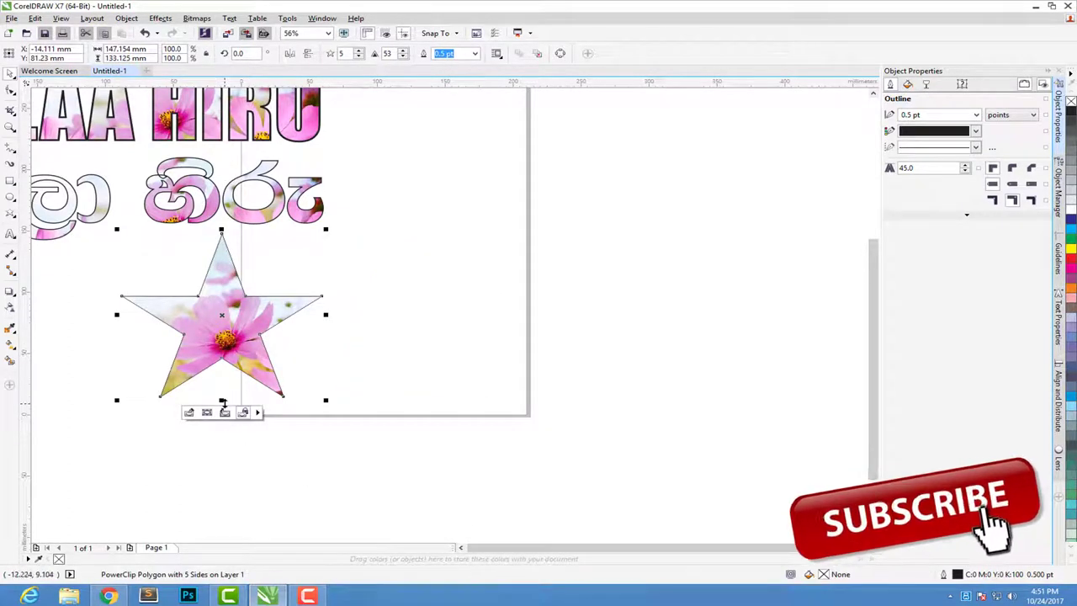
key("h")
mouse_move(371, 342)
left_mouse_down()
mouse_move(715, 432)
mouse_move(683, 428)
left_mouse_up()
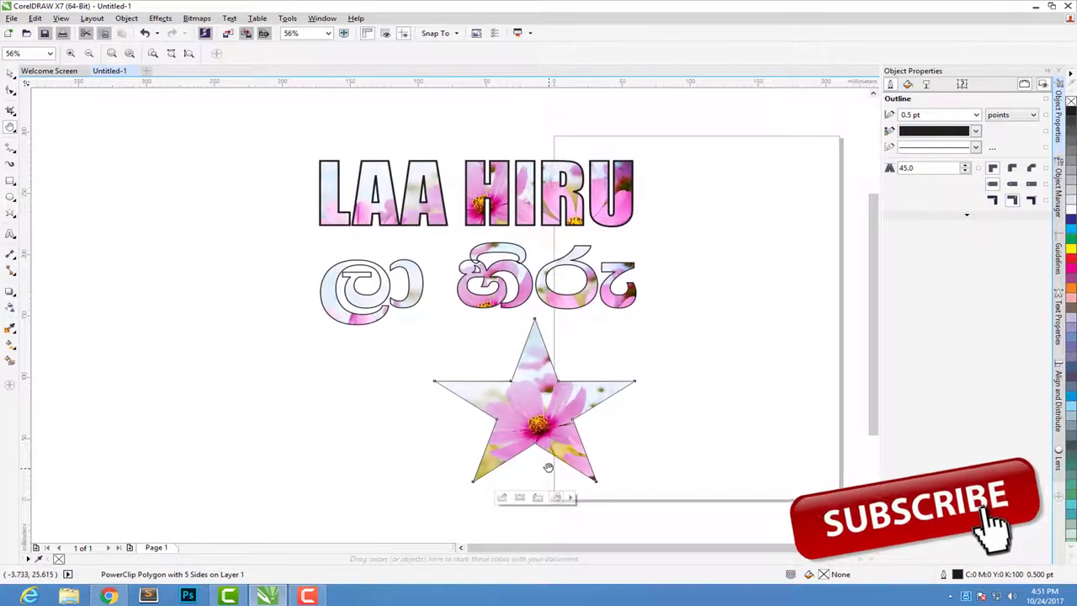
scroll(580, 436, "up", 2)
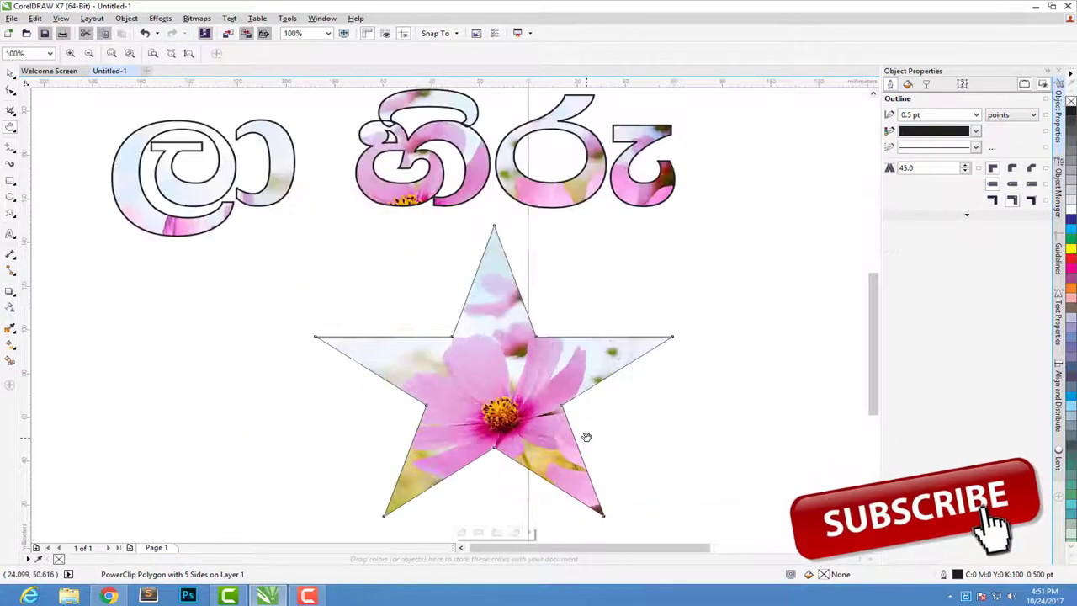
scroll(586, 436, "down", 2)
scroll(586, 435, "up", 2)
mouse_move(598, 286)
left_mouse_down()
mouse_move(642, 413)
mouse_move(667, 432)
mouse_move(665, 459)
left_mouse_up()
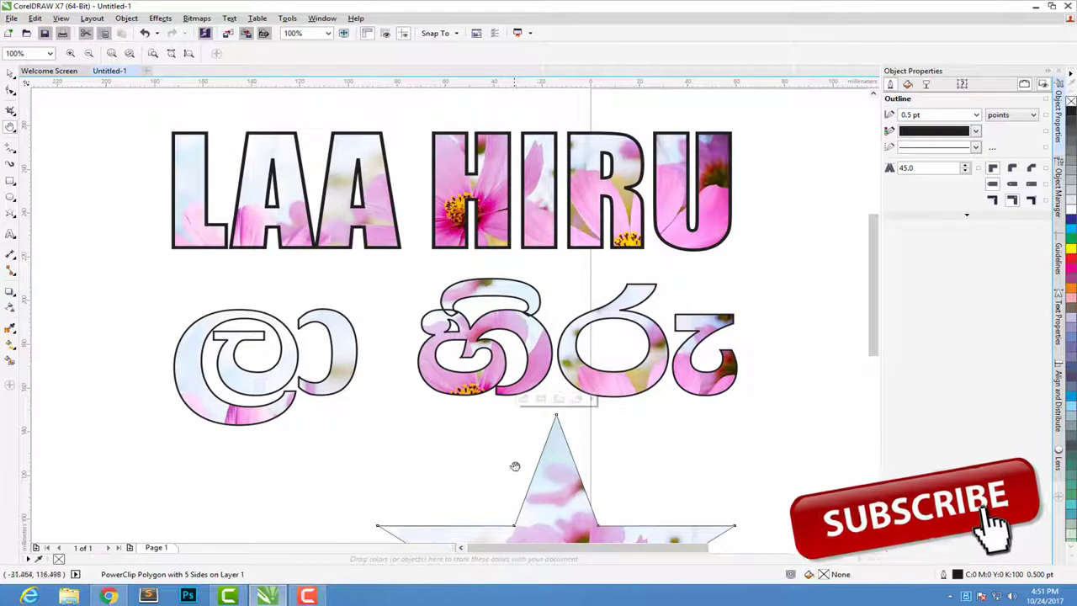
scroll(515, 466, "down", 2)
left_click_drag(658, 456, 639, 305)
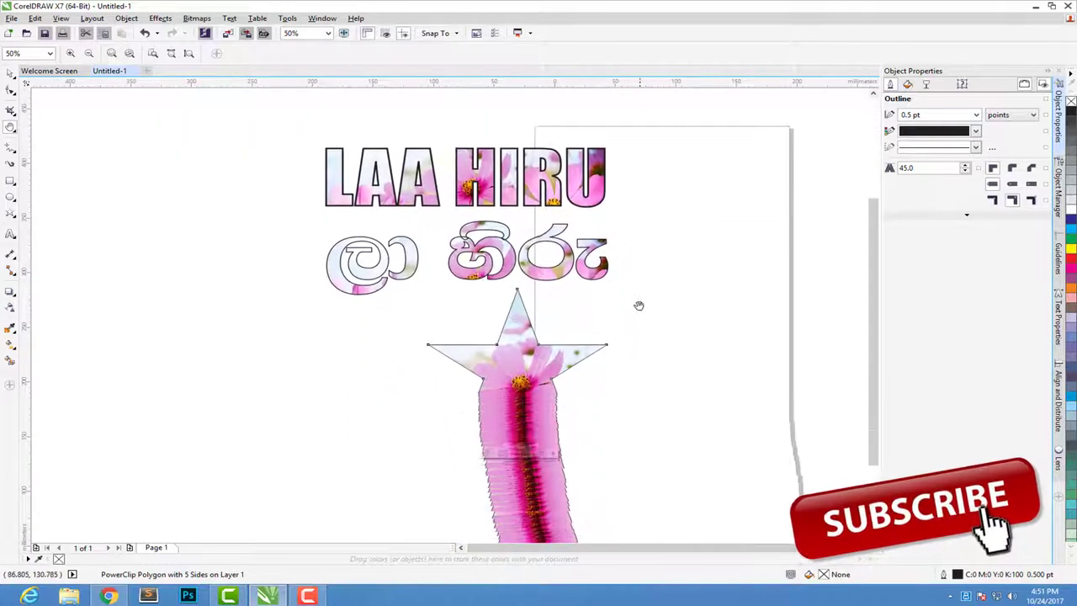